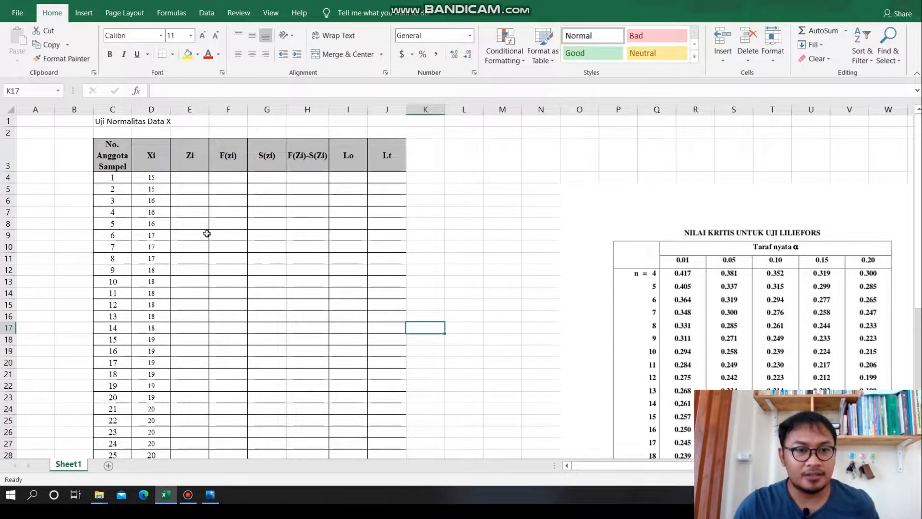
pyautogui.scroll(-2, 176, 226)
pyautogui.scroll(2, 157, 219)
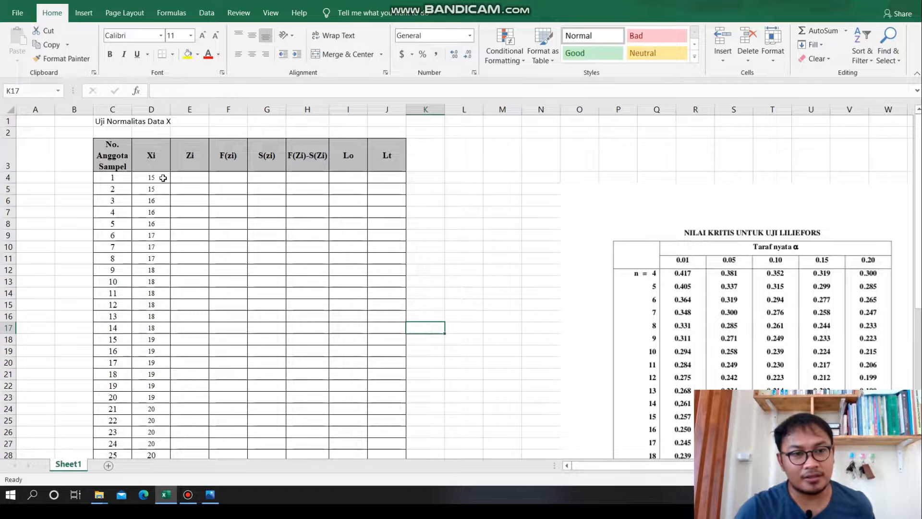
pyautogui.moveTo(164, 177); pyautogui.dragTo(152, 432)
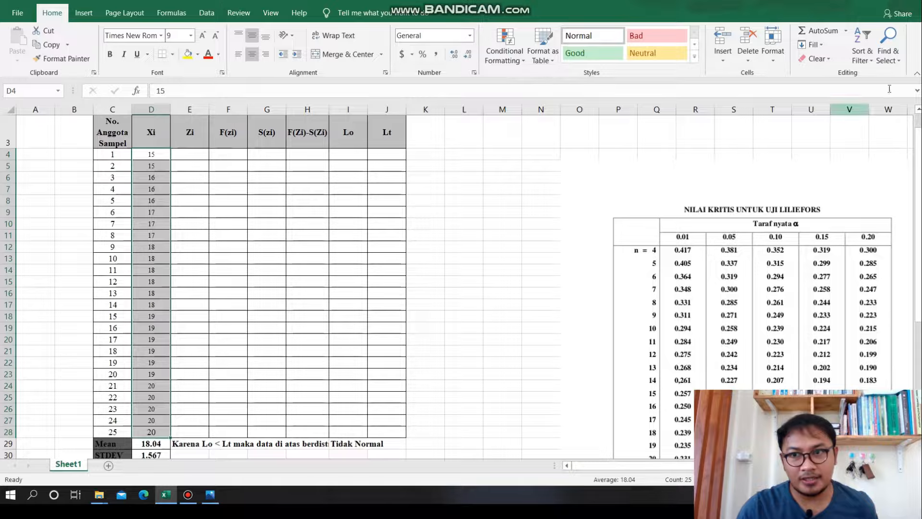
pyautogui.click(861, 55)
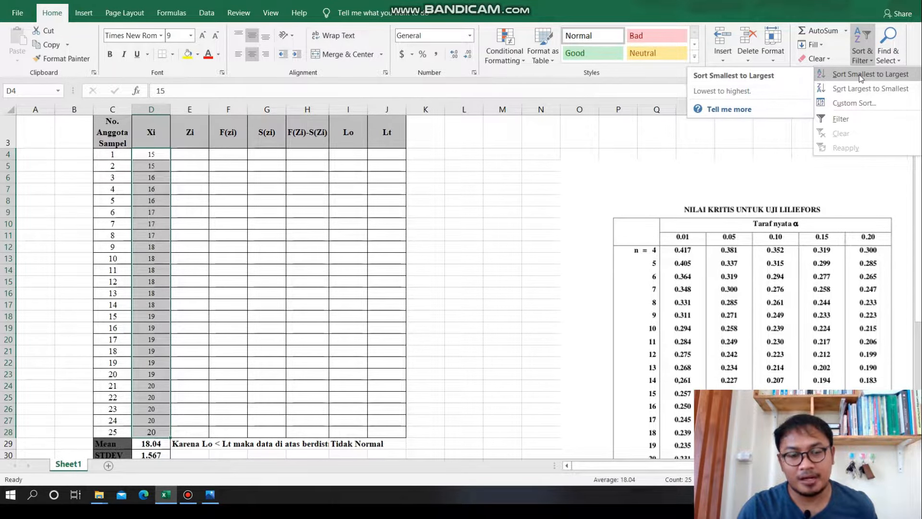
pyautogui.click(551, 156)
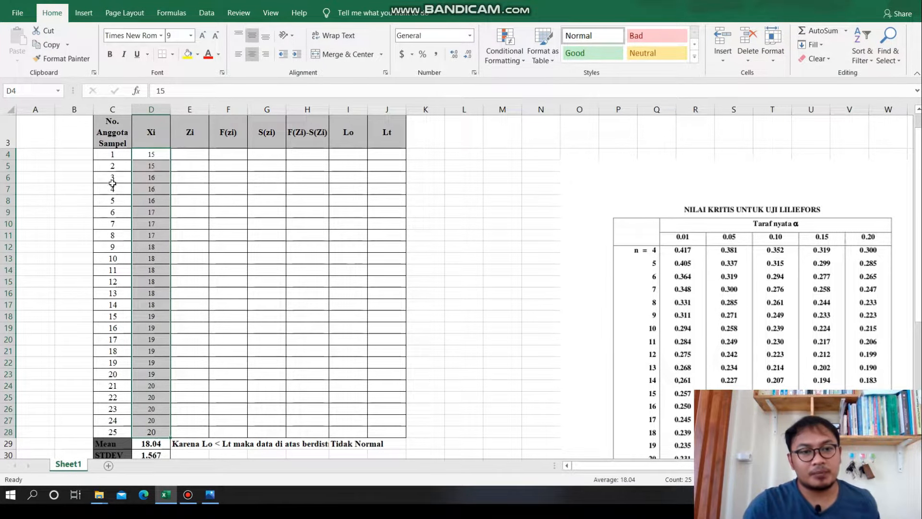
# Step: Enter a STANDARDIZE formula in E4 using D4 as x, D29 as the mean and D30 as the standard deviation
pyautogui.click(200, 152)
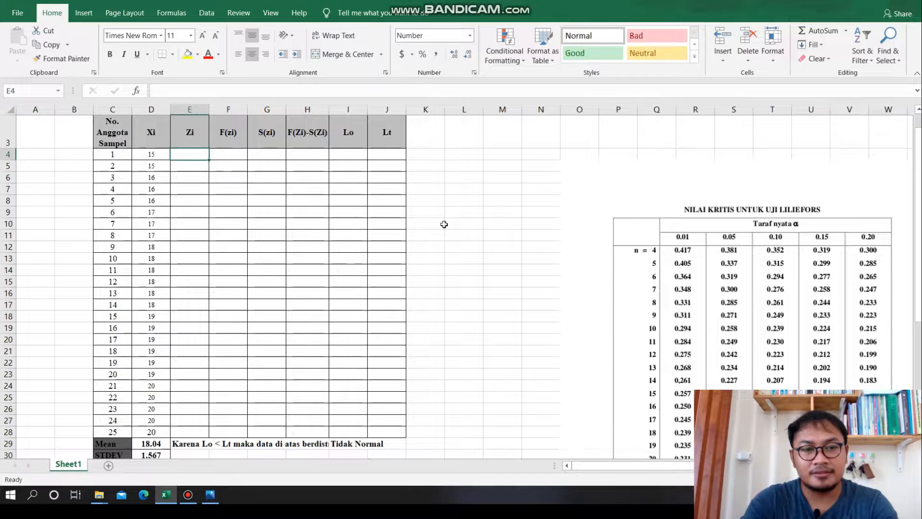
pyautogui.write('=sta')
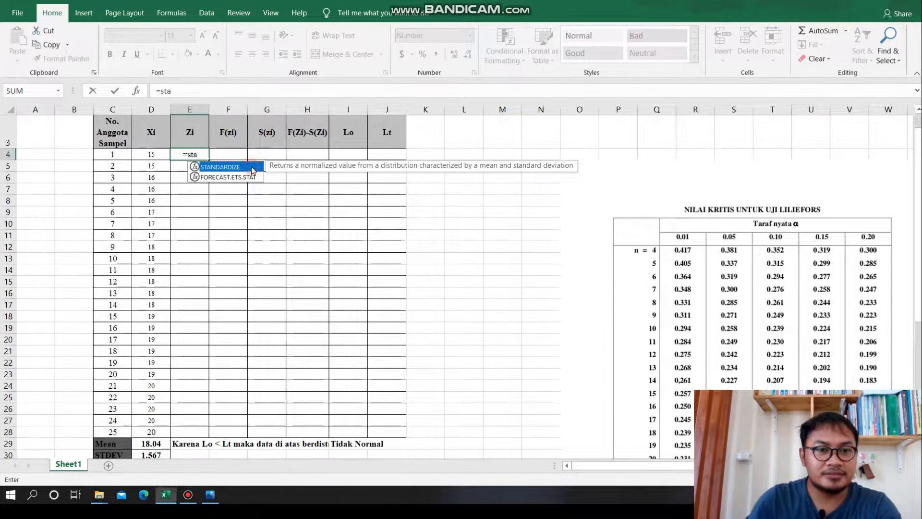
pyautogui.doubleClick(235, 167)
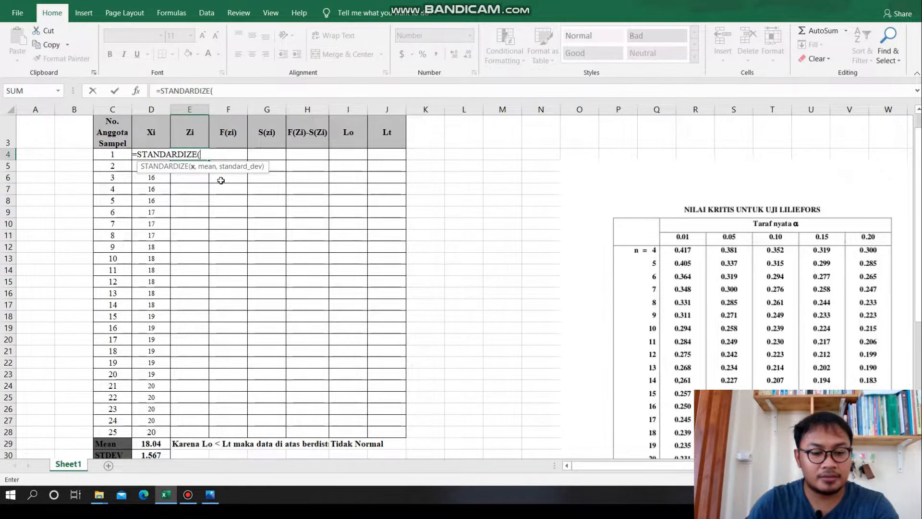
pyautogui.write('D4')
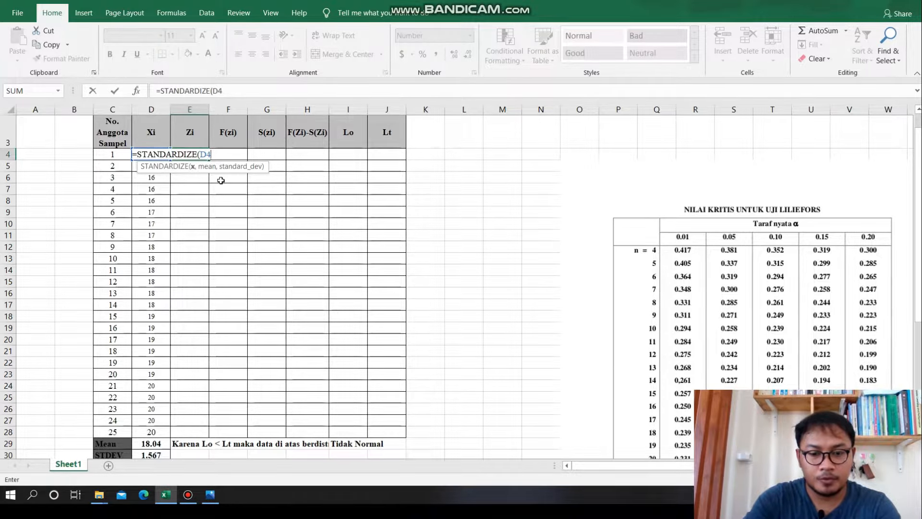
pyautogui.write(',')
pyautogui.scroll(-1, 187, 372)
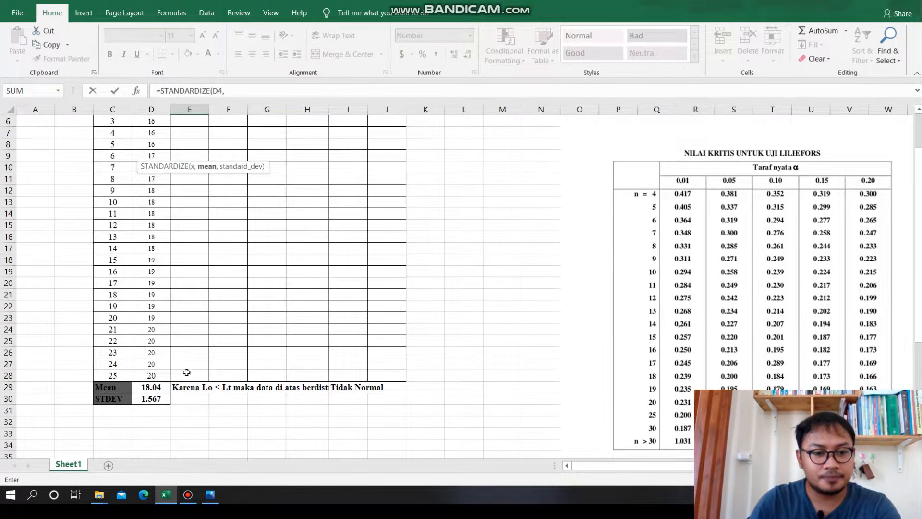
pyautogui.click(160, 388)
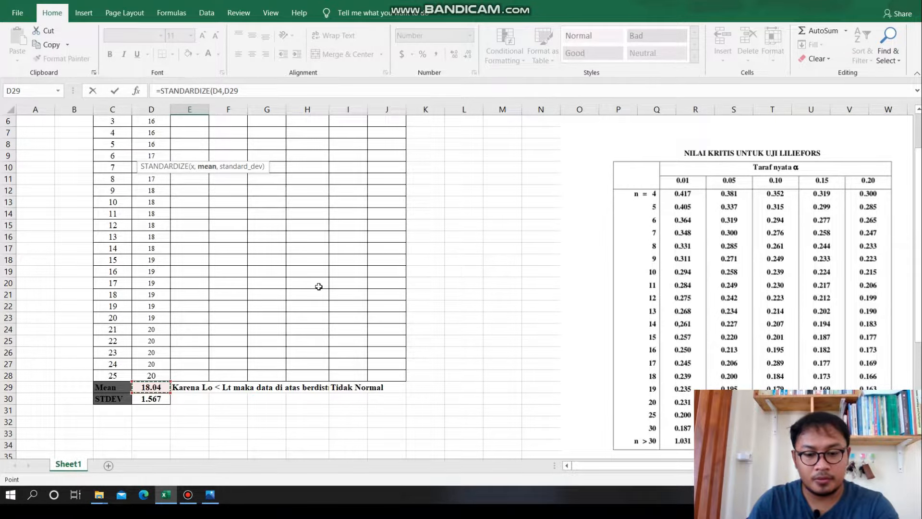
pyautogui.write(',')
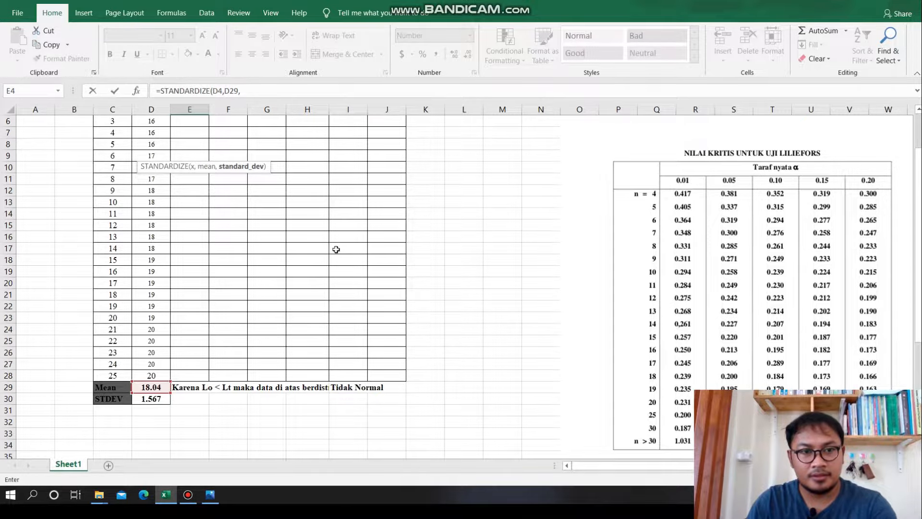
pyautogui.click(153, 399)
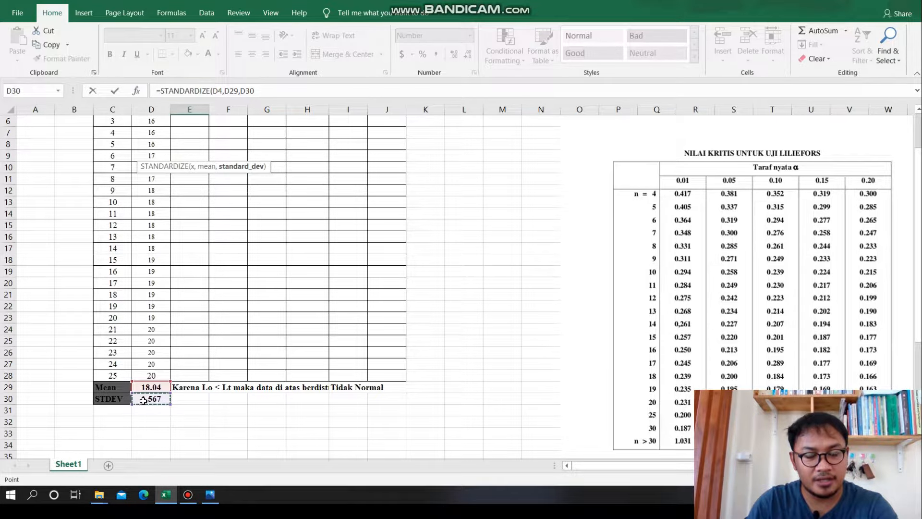
# Step: Lock the mean and STDEV rows in E4 so it reads =STANDARDIZE(D4,D$29,D$30), and fill the formula down to E28
pyautogui.scroll(2, 175, 346)
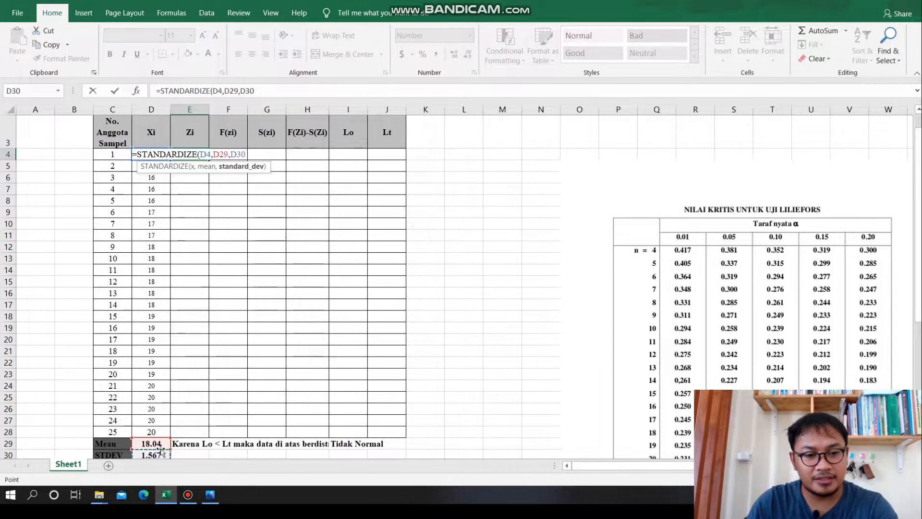
pyautogui.scroll(-2, 157, 397)
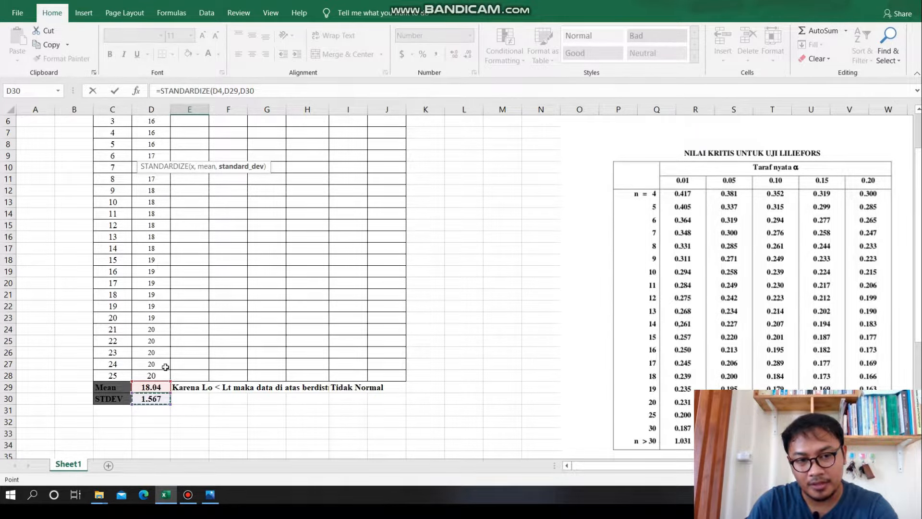
pyautogui.scroll(2, 203, 246)
pyautogui.click(231, 91)
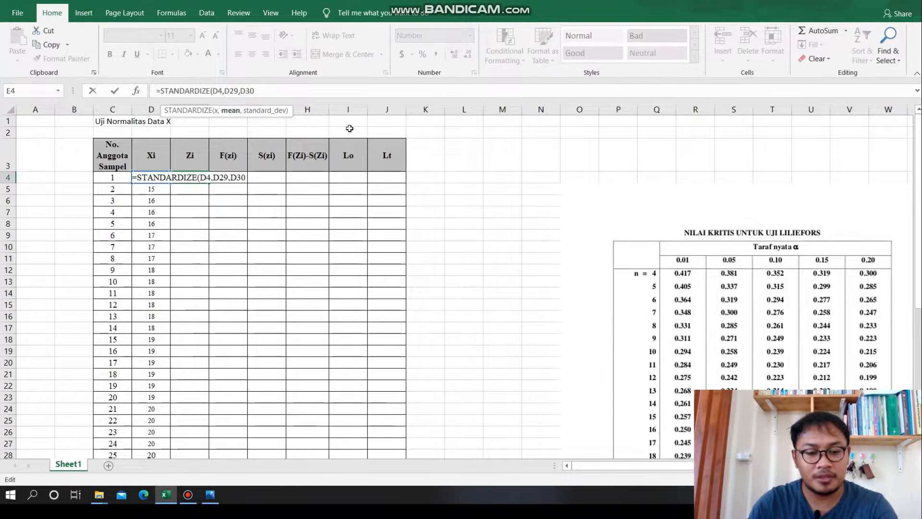
pyautogui.write('$29')
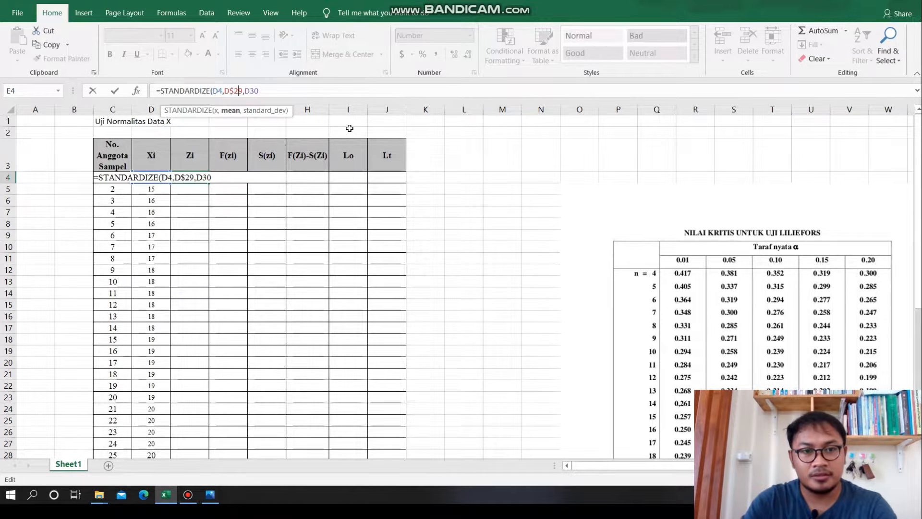
pyautogui.write('$')
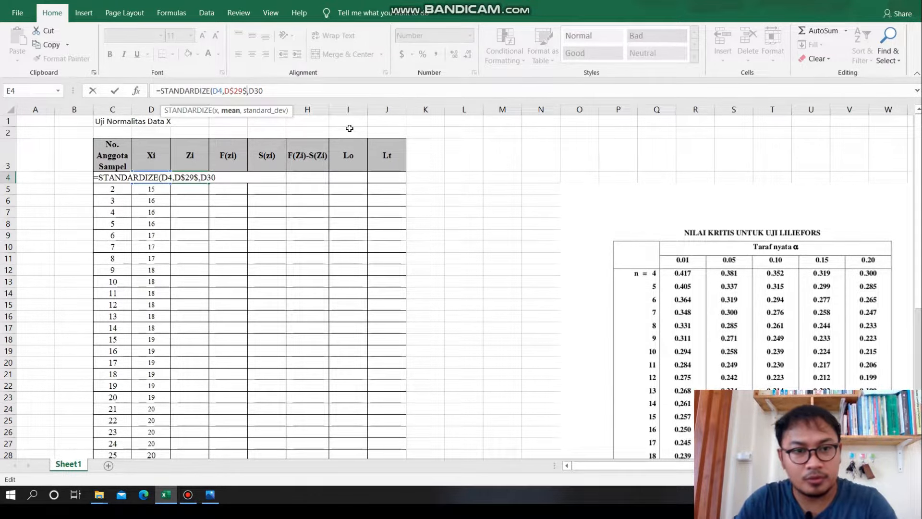
pyautogui.press('Right')
pyautogui.press('Right')
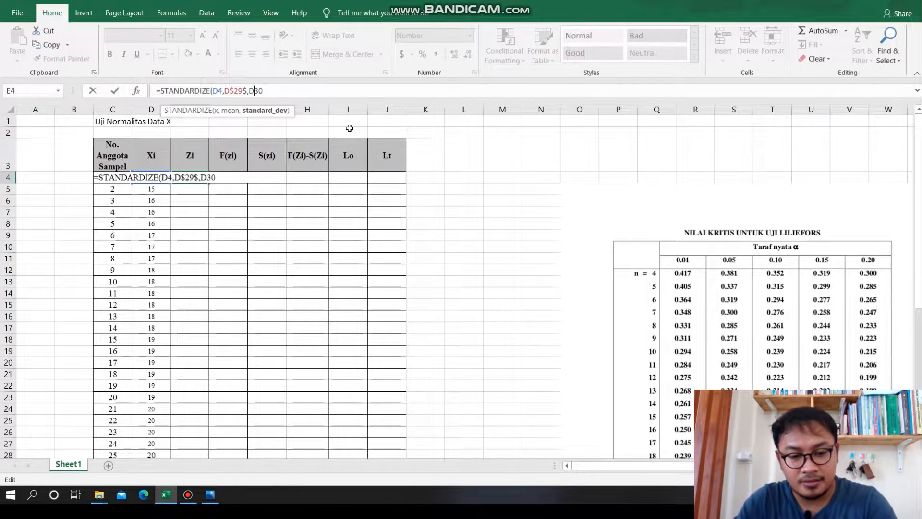
pyautogui.write('$29')
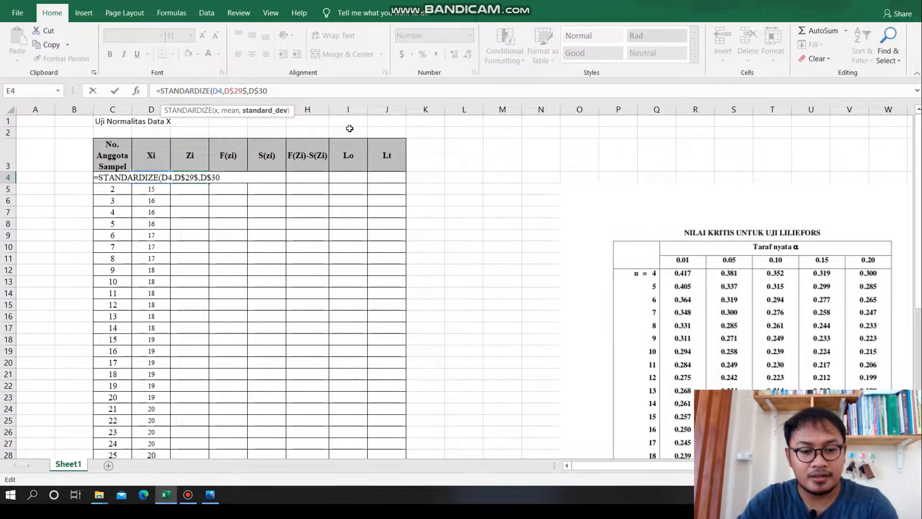
pyautogui.write('$')
pyautogui.press('Return')
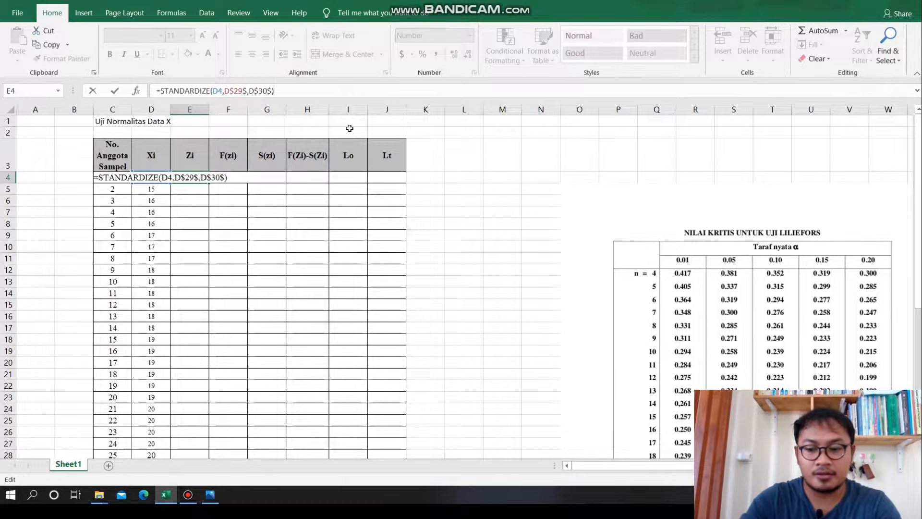
pyautogui.click(443, 285)
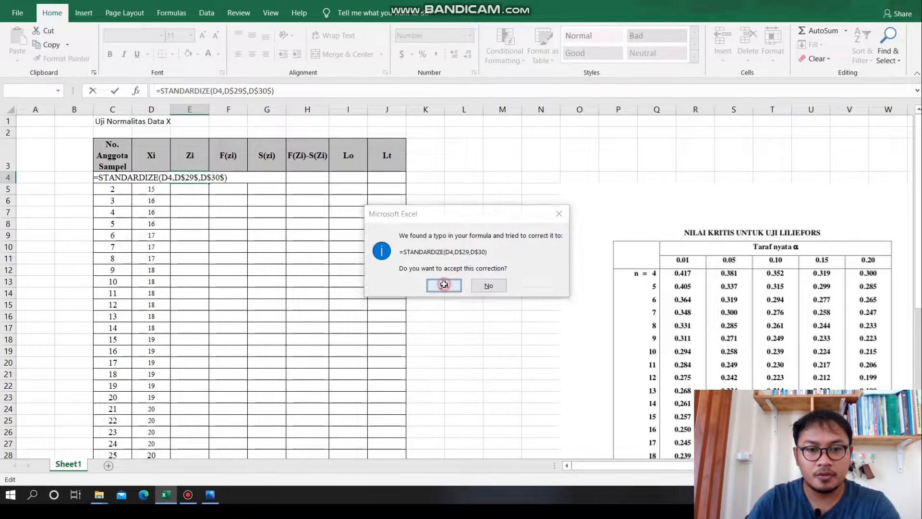
pyautogui.click(194, 176)
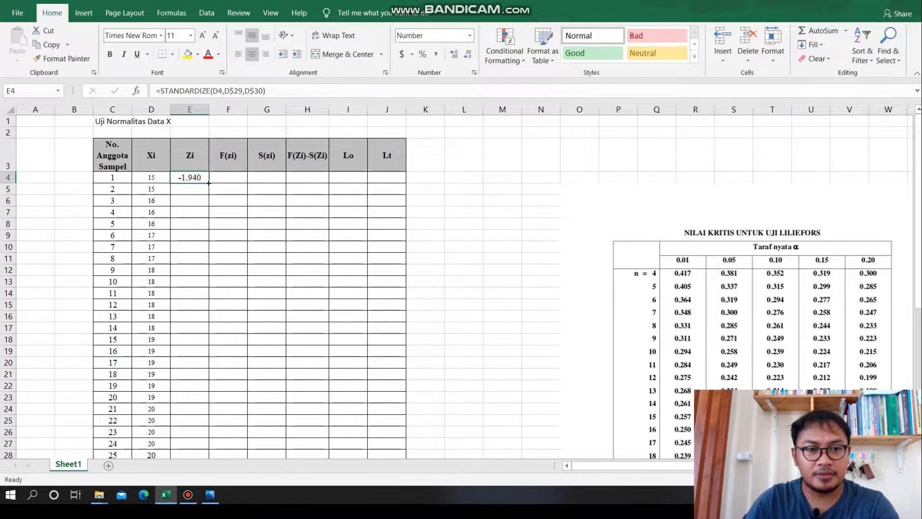
pyautogui.moveTo(209, 183); pyautogui.dragTo(196, 433)
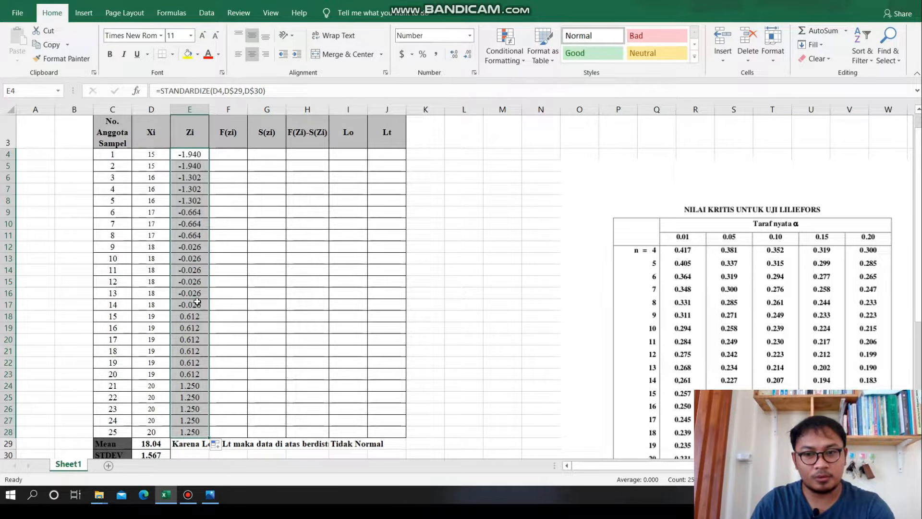
# Step: Begin the F(zi) formula in F4 with =norm to bring up the normal distribution functions
pyautogui.click(225, 155)
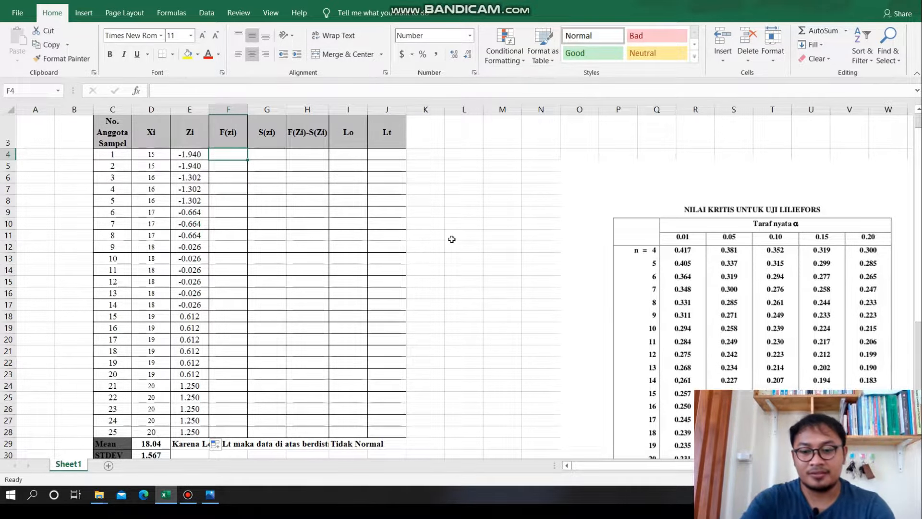
pyautogui.write('=norm')
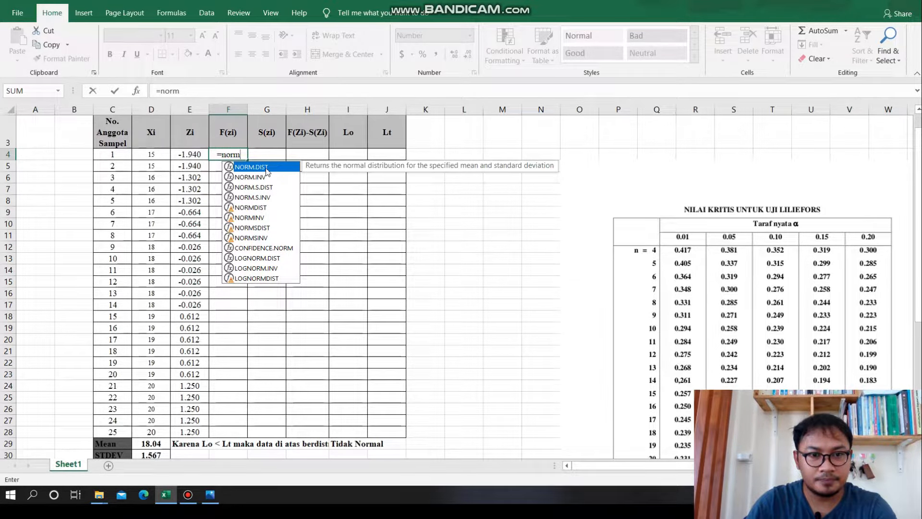
pyautogui.doubleClick(268, 170)
pyautogui.press('BackSpace')
pyautogui.press('BackSpace')
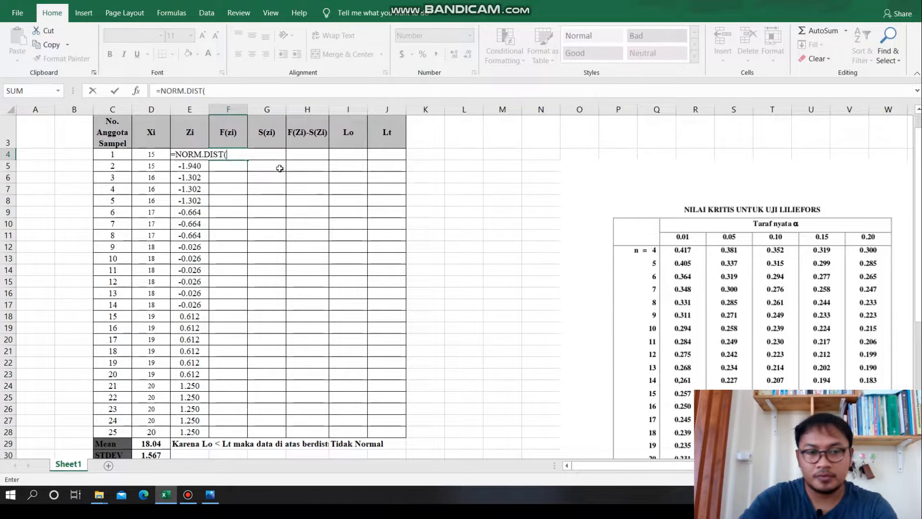
pyautogui.press('BackSpace')
pyautogui.press('BackSpace')
pyautogui.press('BackSpace')
pyautogui.press('BackSpace')
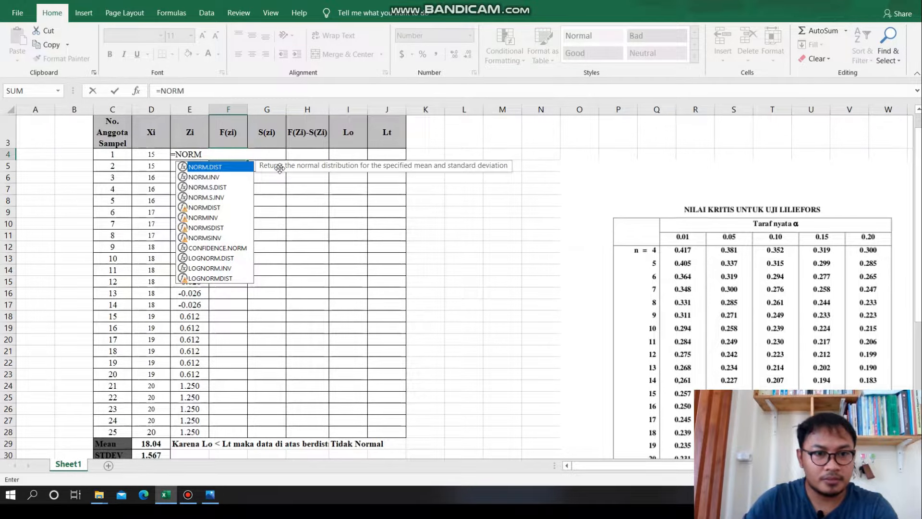
pyautogui.doubleClick(222, 187)
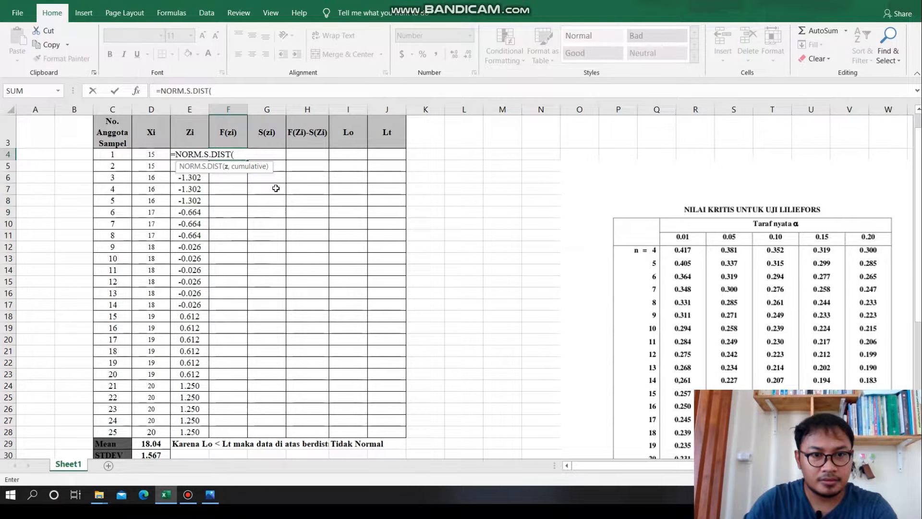
pyautogui.press('BackSpace')
pyautogui.press('BackSpace')
pyautogui.press('BackSpace')
pyautogui.press('BackSpace')
pyautogui.press('BackSpace')
pyautogui.press('BackSpace')
pyautogui.press('BackSpace')
pyautogui.press('BackSpace')
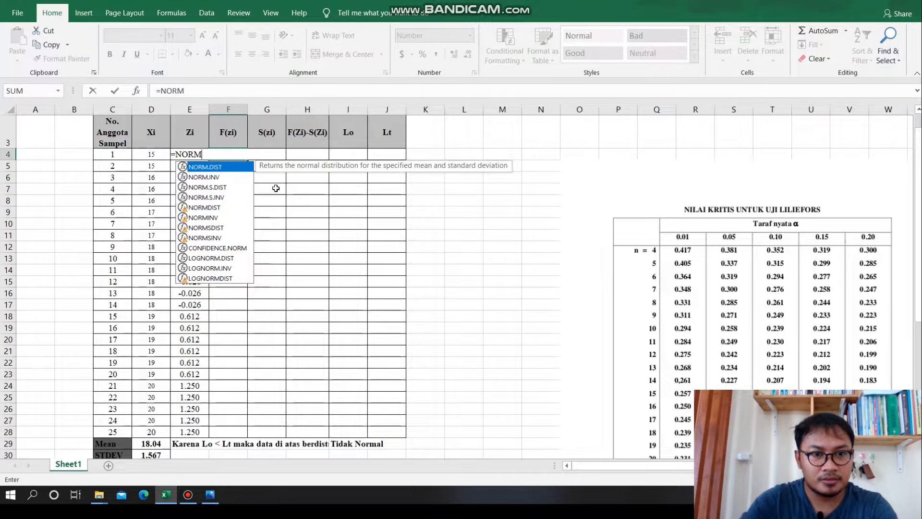
pyautogui.doubleClick(214, 207)
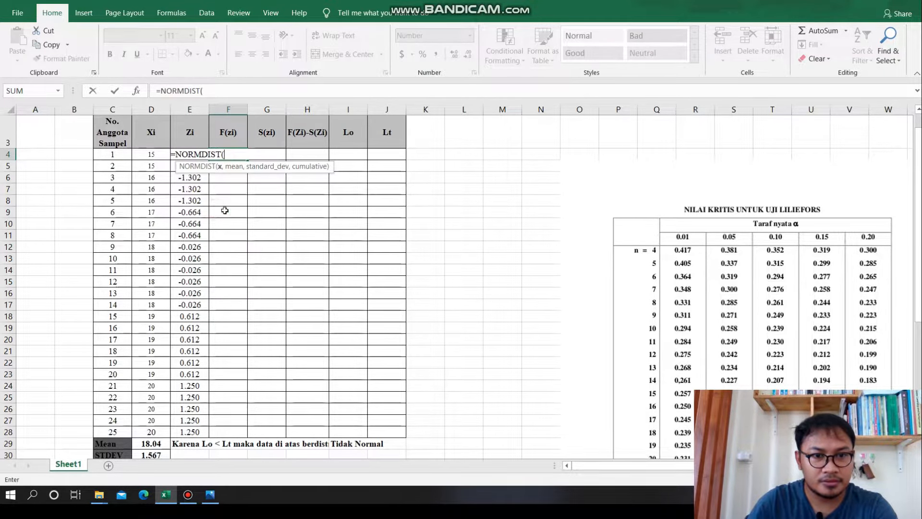
pyautogui.press('BackSpace')
pyautogui.press('BackSpace')
pyautogui.press('BackSpace')
pyautogui.press('BackSpace')
pyautogui.press('BackSpace')
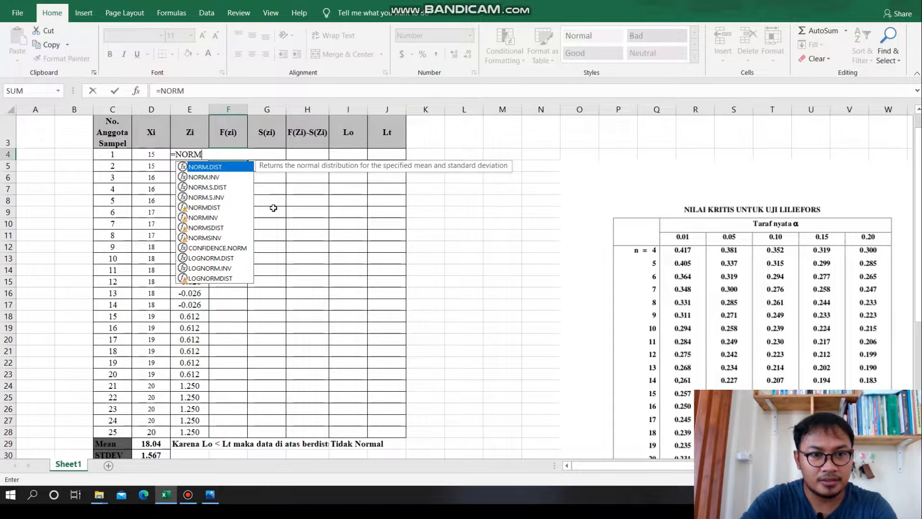
# Step: Complete the F(zi) formula in F4 as =NORMSDIST(E4) and fill it down to F28
pyautogui.doubleClick(217, 228)
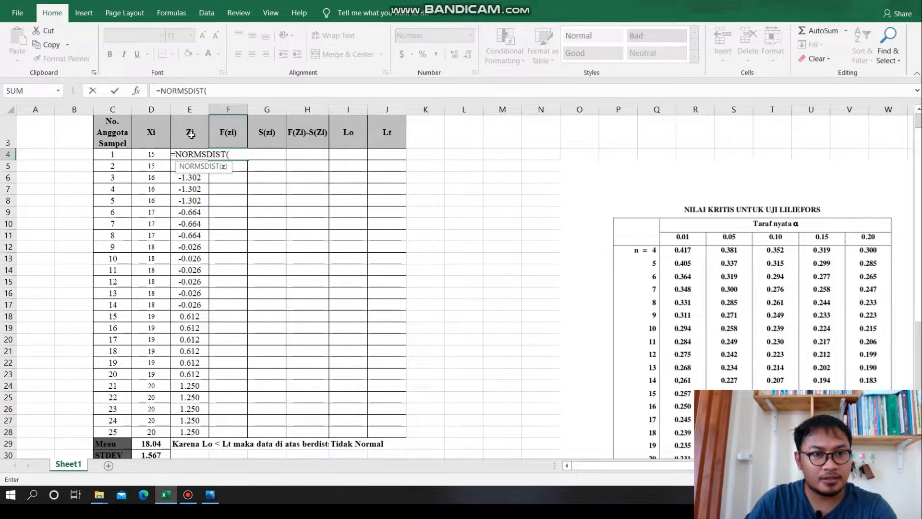
pyautogui.write('E')
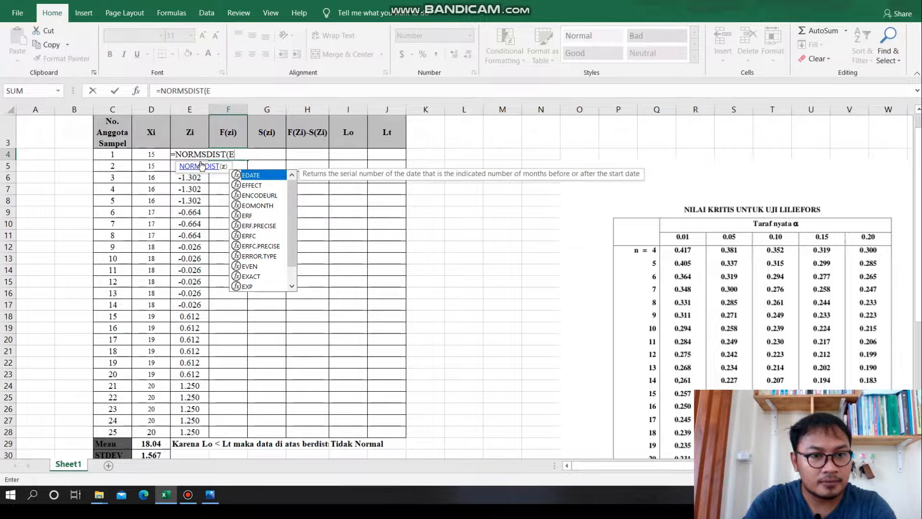
pyautogui.write('4')
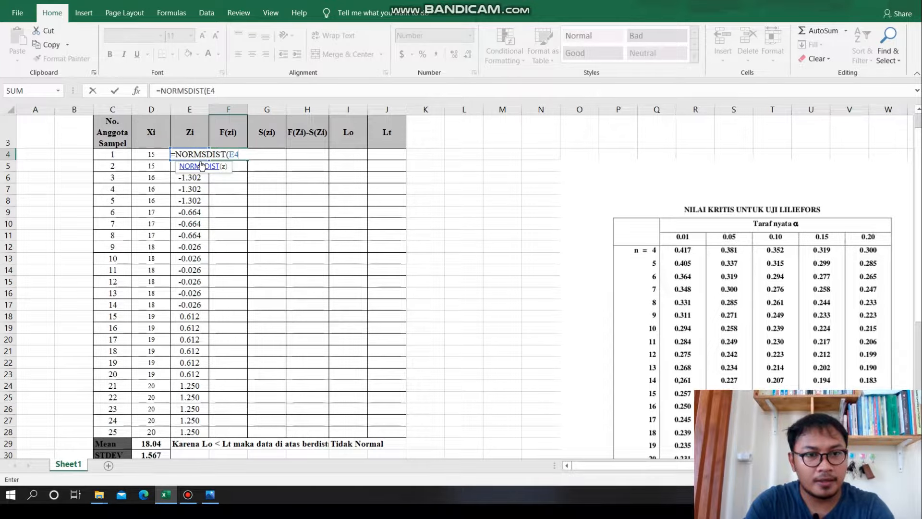
pyautogui.write(')')
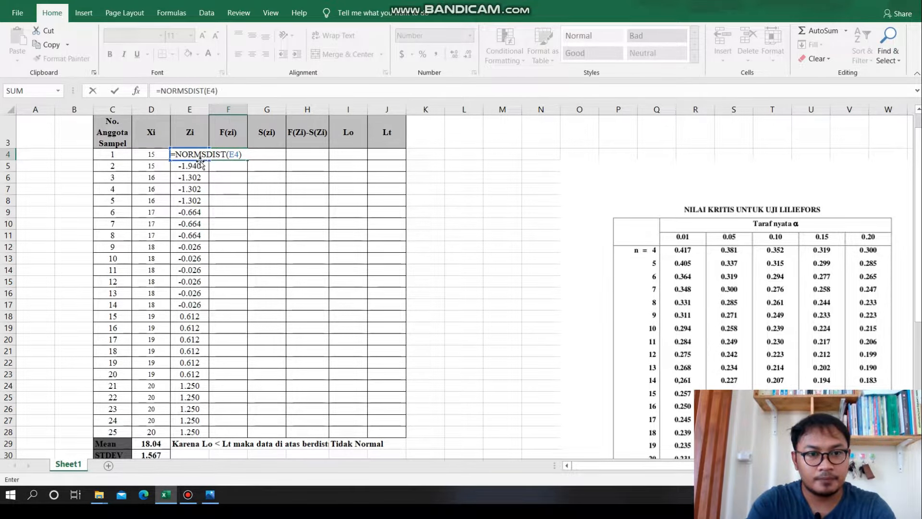
pyautogui.press('Return')
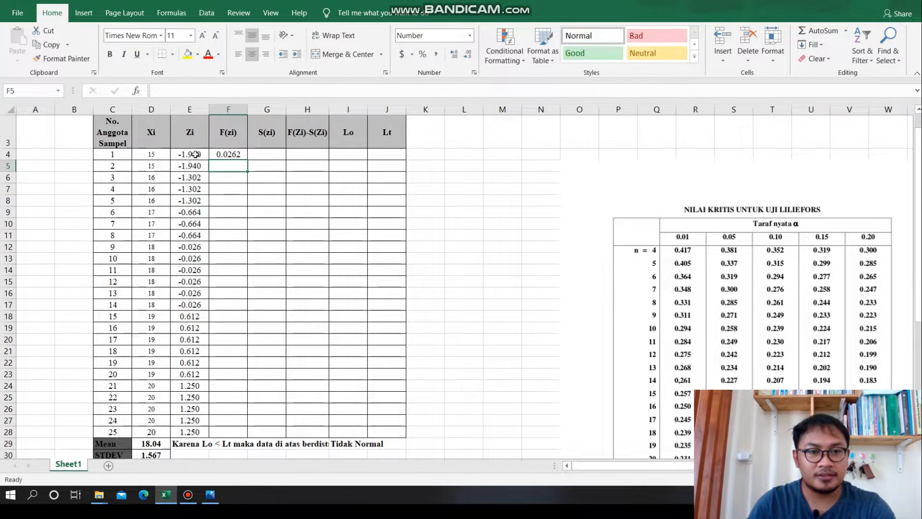
pyautogui.click(226, 153)
pyautogui.moveTo(248, 160); pyautogui.dragTo(242, 434)
pyautogui.click(222, 155)
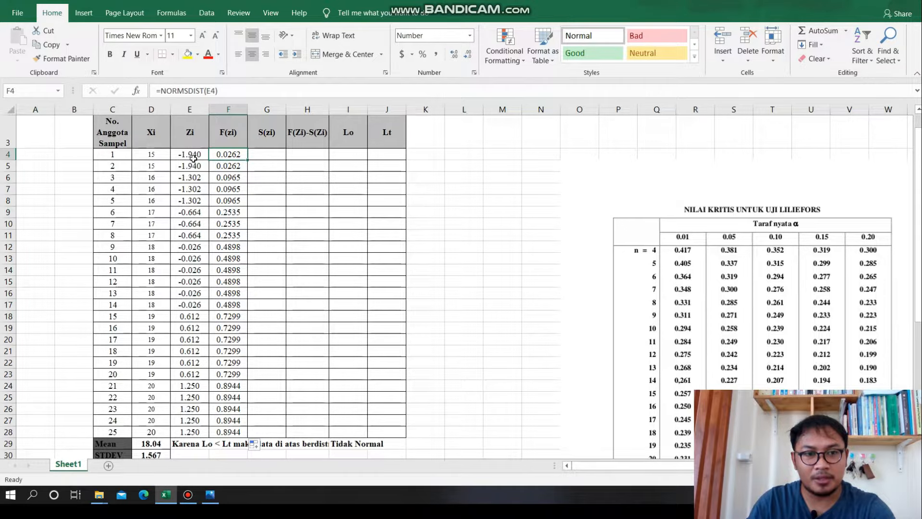
# Step: Consult the Distribusi Z cumulative normal table in the photo viewer and return to the Excel worksheet
pyautogui.click(188, 495)
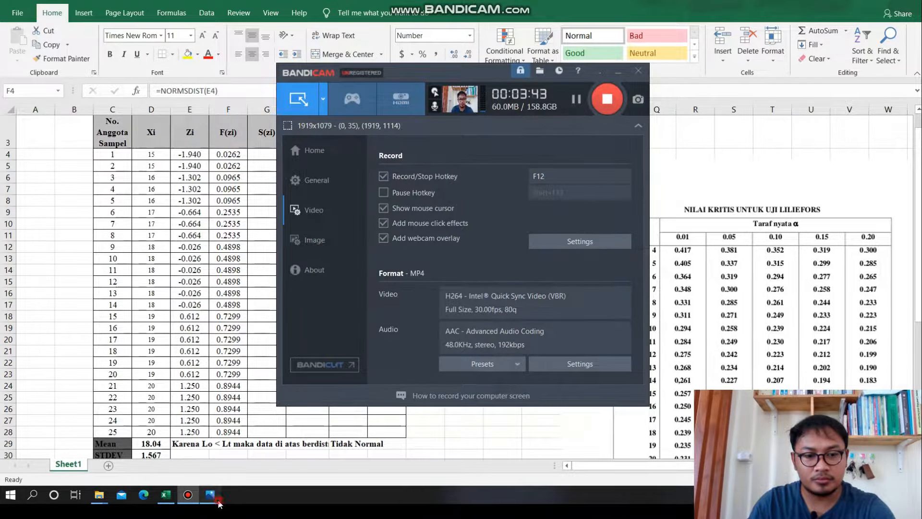
pyautogui.click(217, 500)
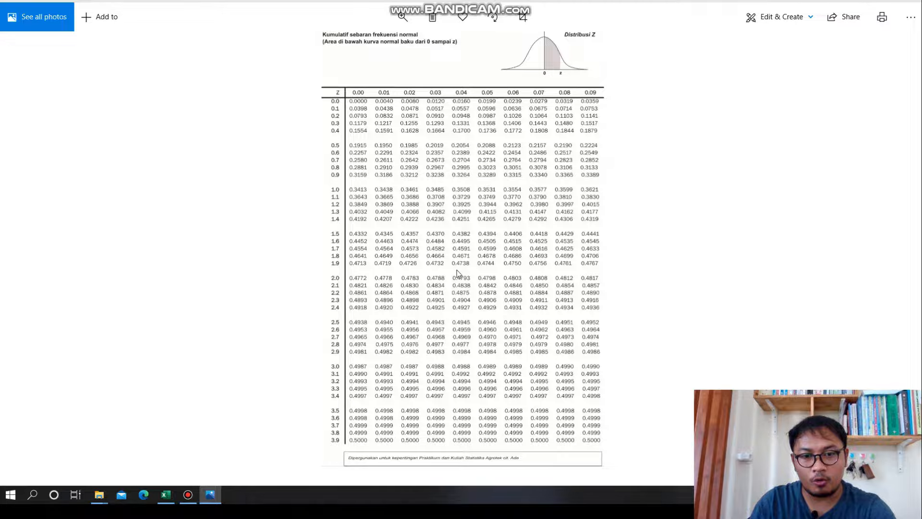
pyautogui.click(166, 494)
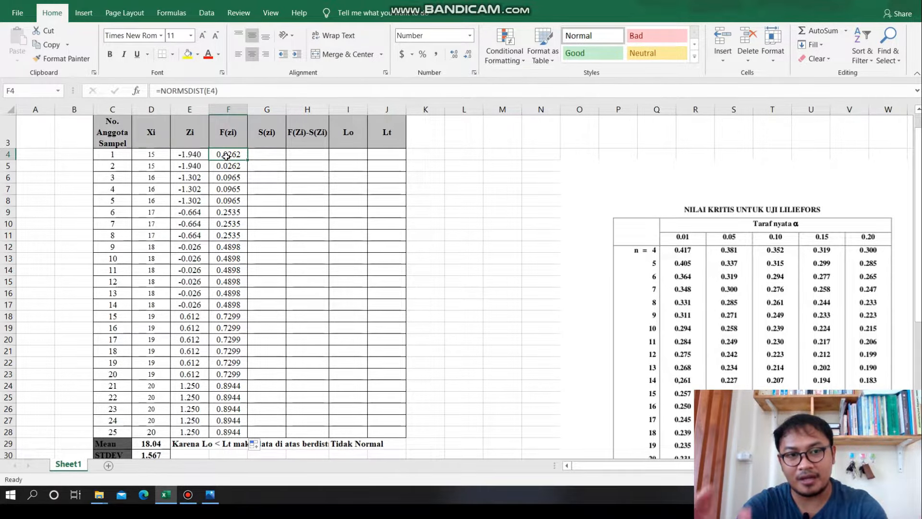
# Step: Build the S(zi) formula =C4/C28 in G4, dividing the sample number by the last sample number
pyautogui.click(268, 152)
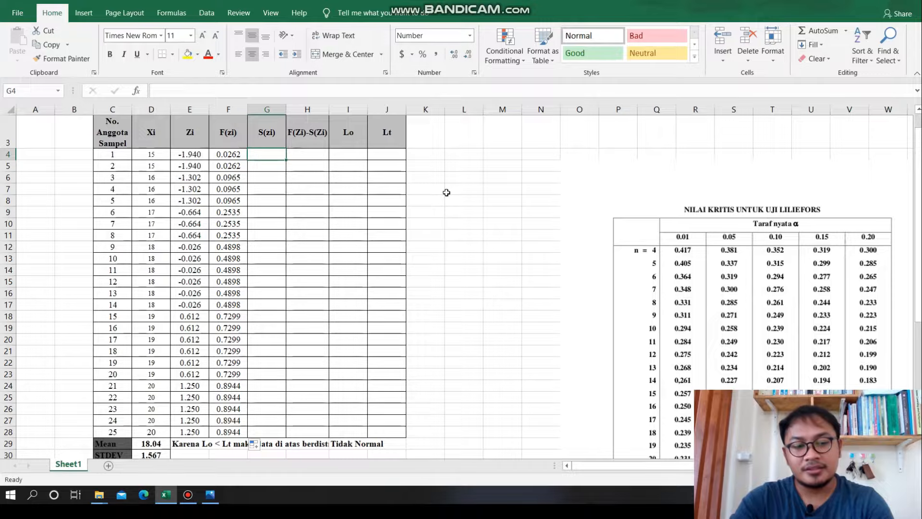
pyautogui.write('=')
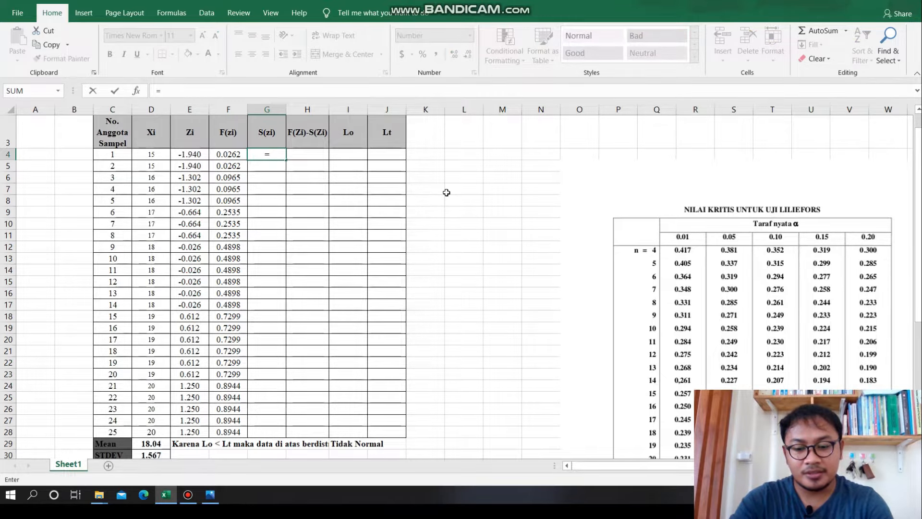
pyautogui.write('1/')
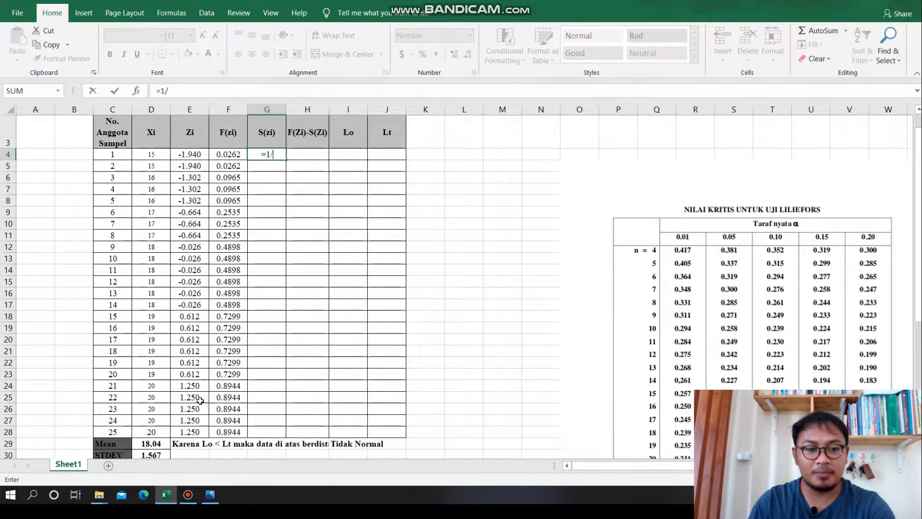
pyautogui.click(113, 432)
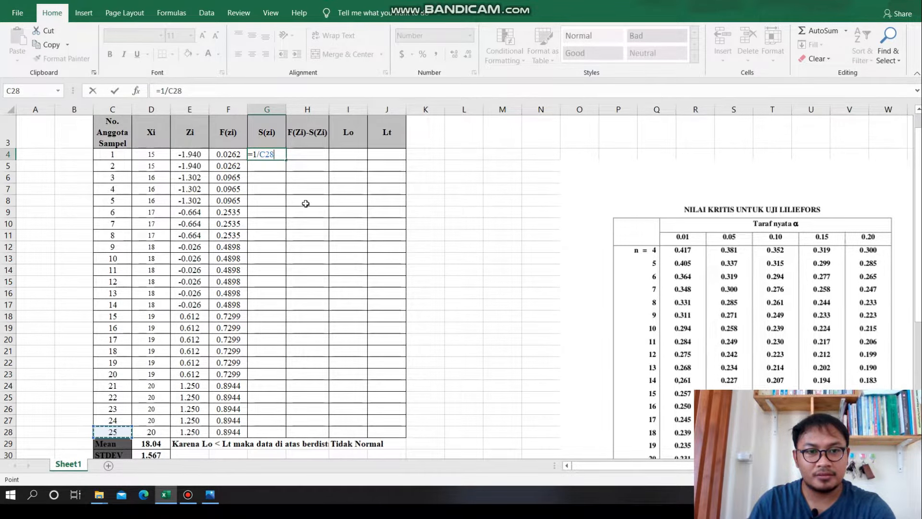
pyautogui.press('F2')
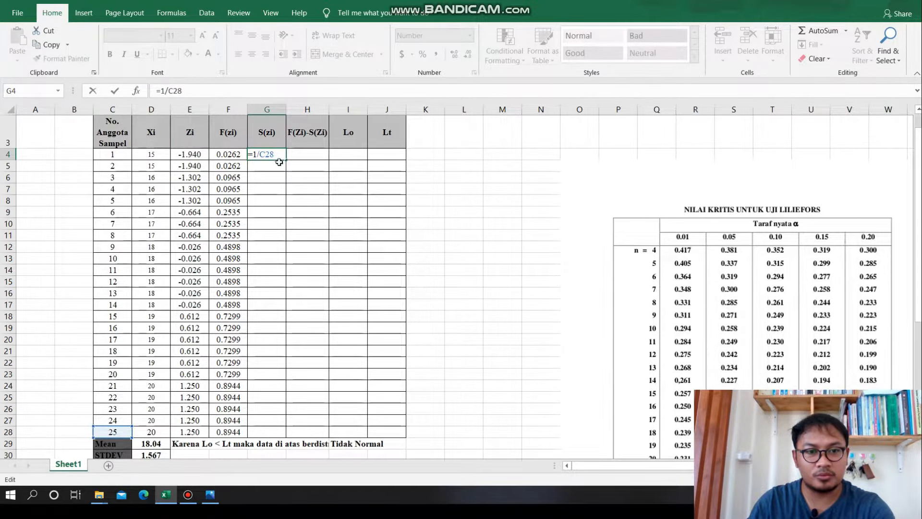
pyautogui.press('BackSpace')
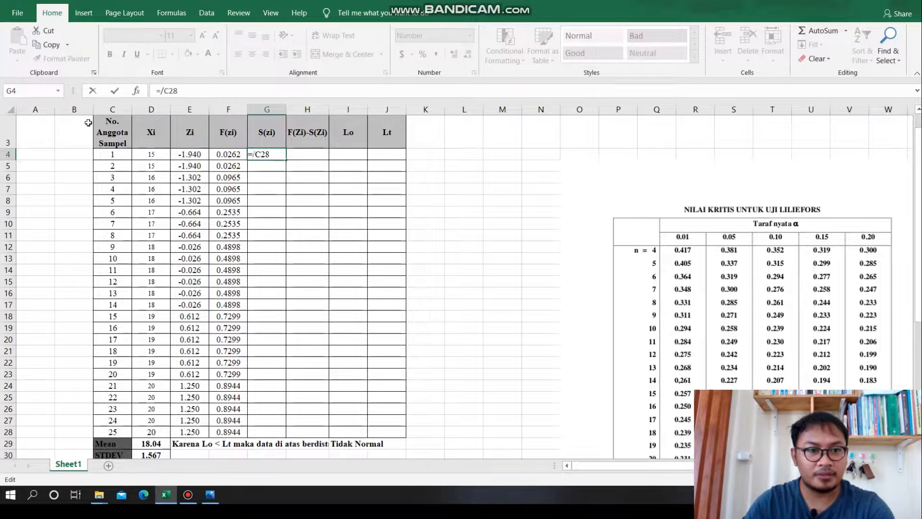
pyautogui.click(119, 155)
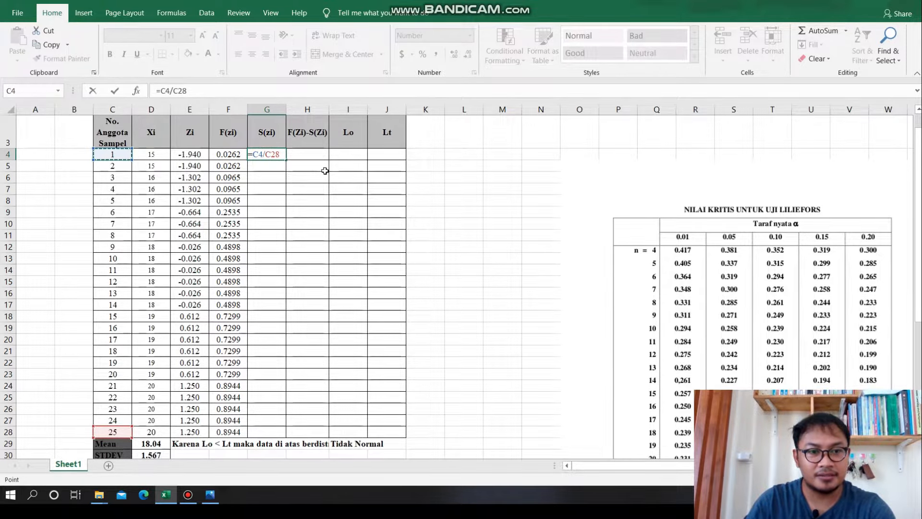
# Step: Lock the divisor row in G4 so it reads =C4/C$28, and fill the formula down to G28
pyautogui.click(272, 154)
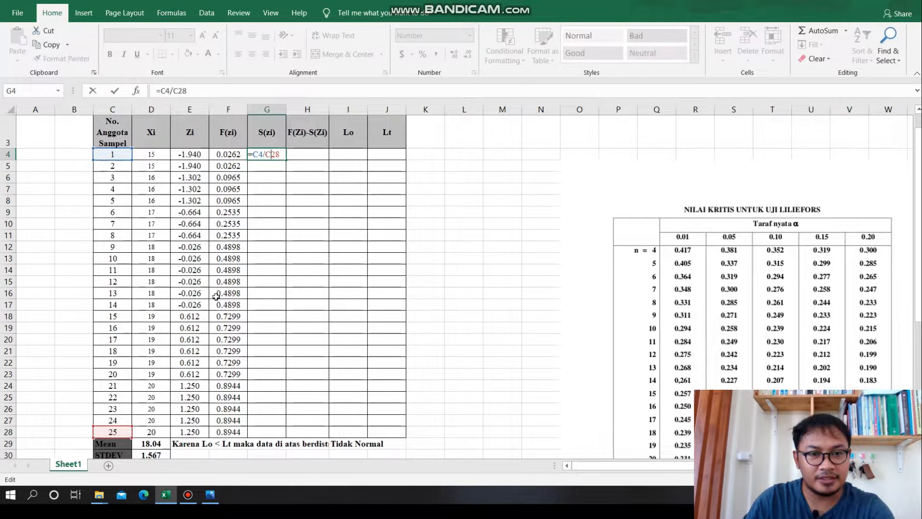
pyautogui.write('$28')
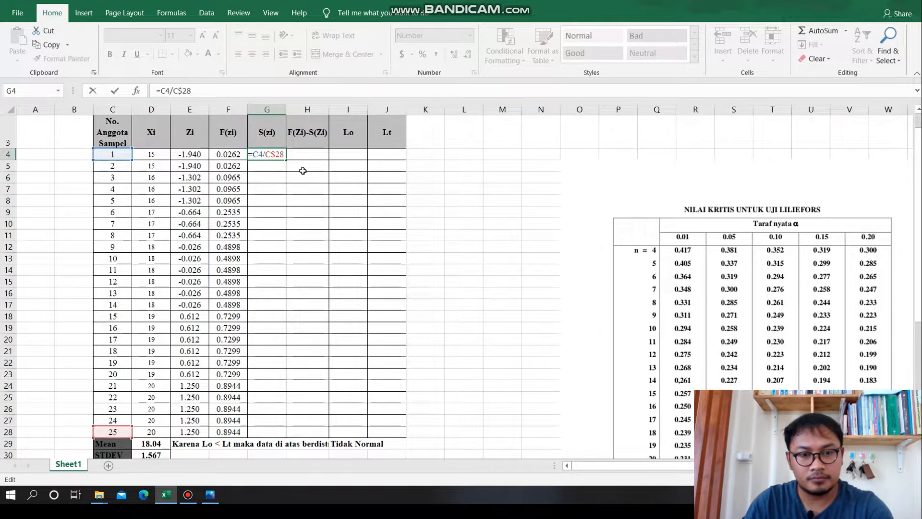
pyautogui.write('$')
pyautogui.press('Return')
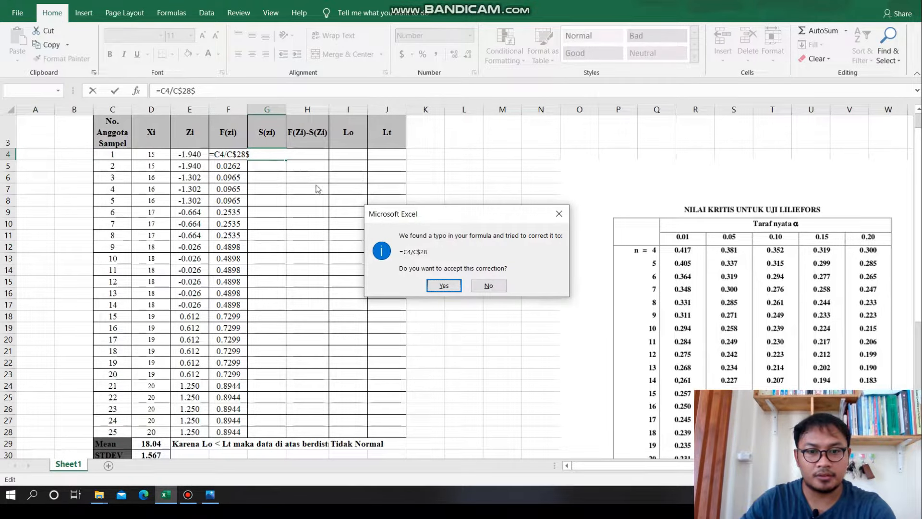
pyautogui.click(443, 286)
pyautogui.click(267, 154)
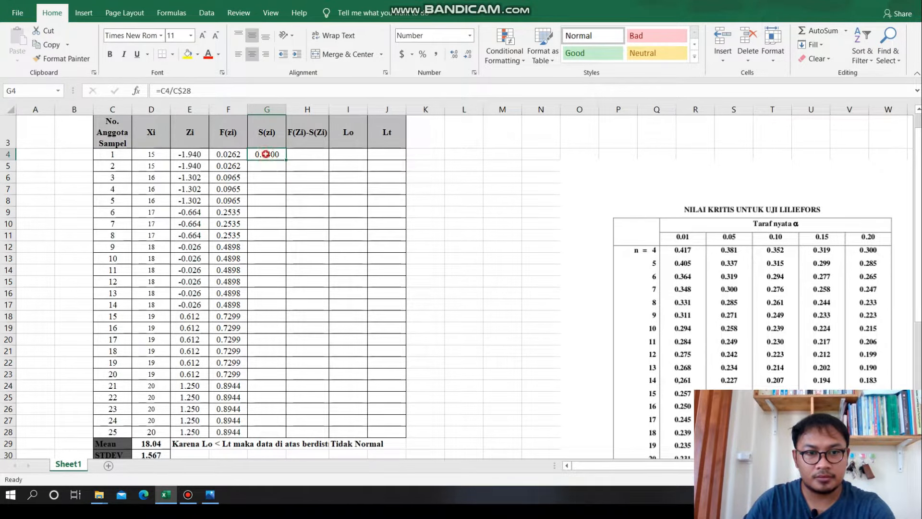
pyautogui.moveTo(286, 158); pyautogui.dragTo(285, 436)
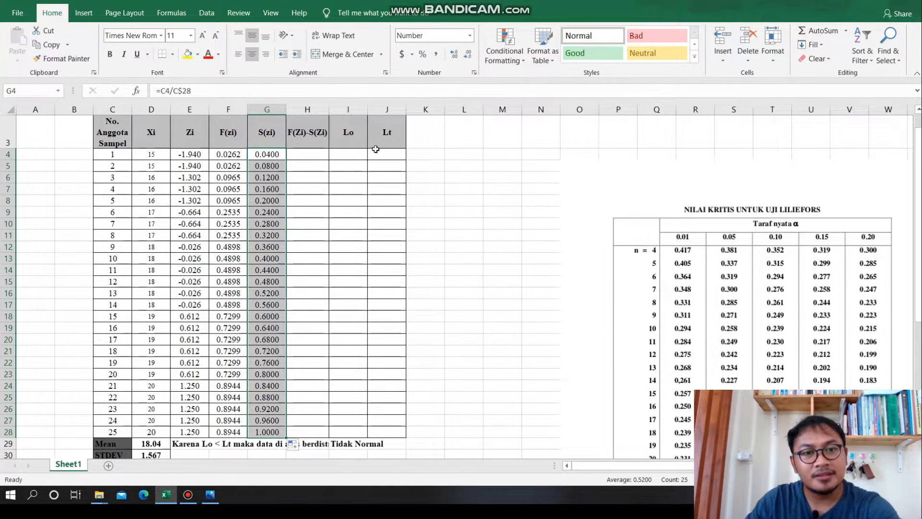
# Step: Enter =F4-G4 in H4 for the F(Zi)-S(Zi) difference and fill it down to H28
pyautogui.click(314, 157)
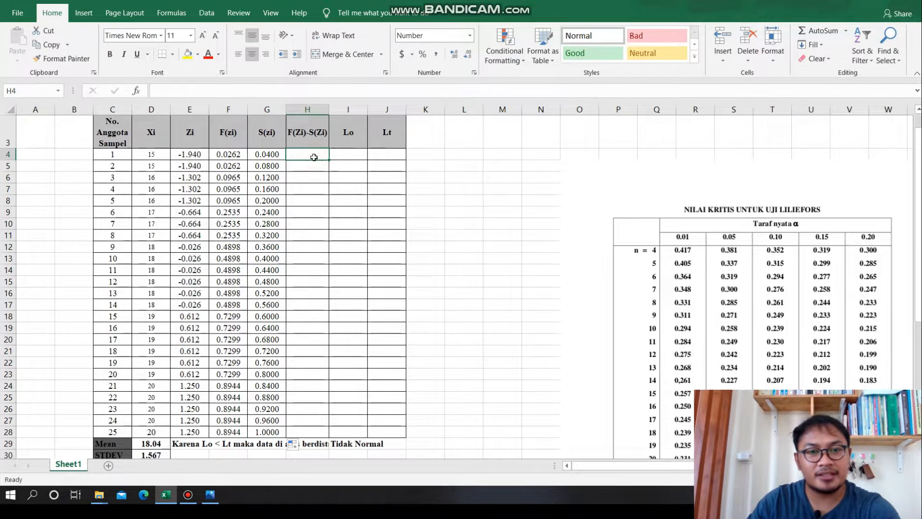
pyautogui.write('=')
pyautogui.click(236, 154)
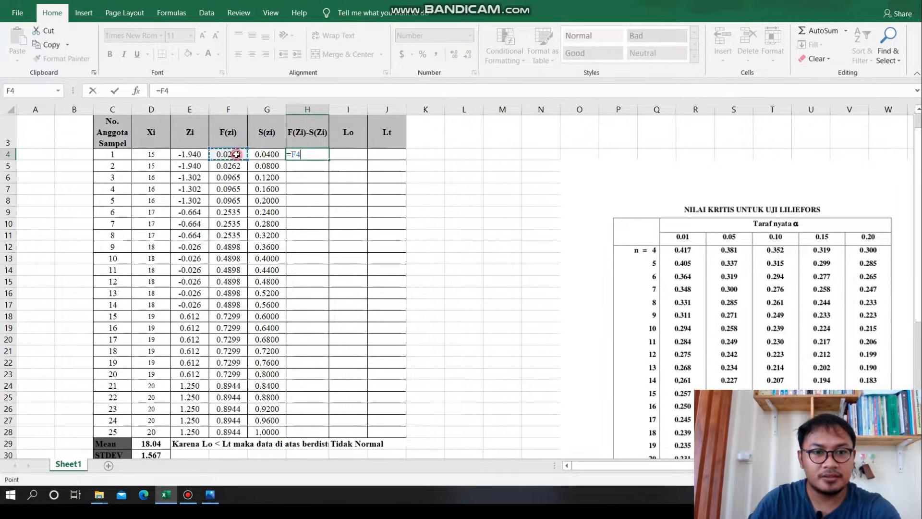
pyautogui.write('-')
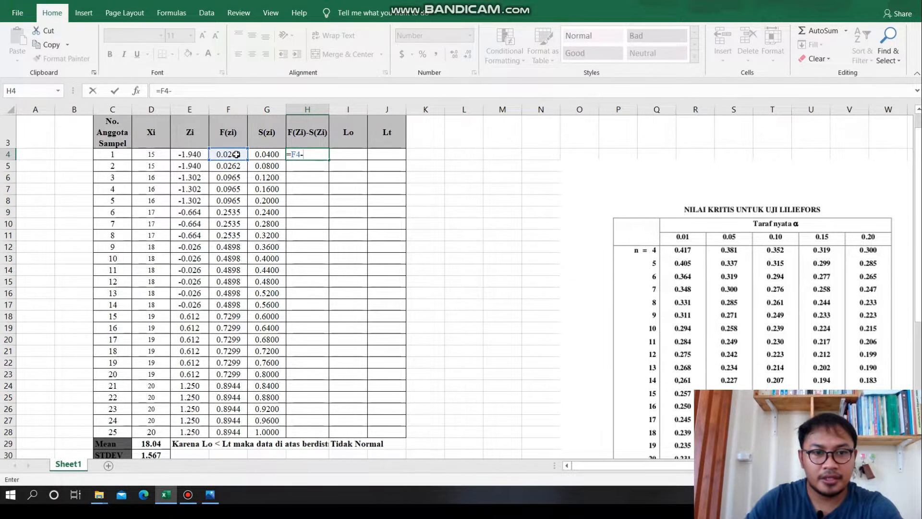
pyautogui.click(262, 155)
pyautogui.press('Return')
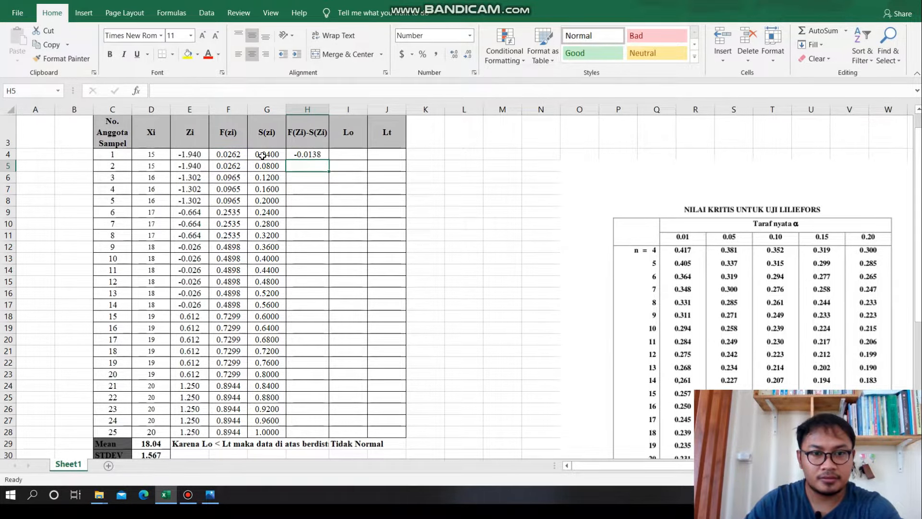
pyautogui.click(307, 155)
pyautogui.moveTo(329, 160); pyautogui.dragTo(310, 435)
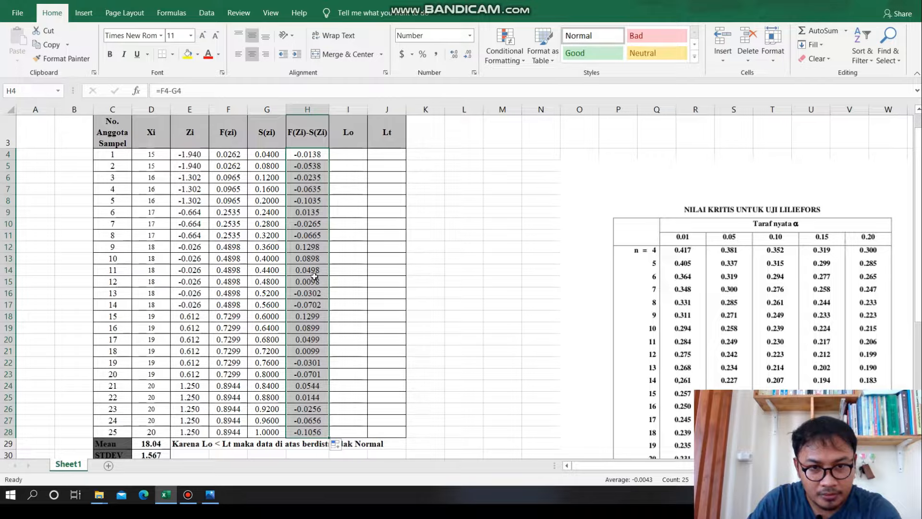
# Step: Enter the largest F(Zi)-S(Zi) difference, 0.1299, as the Lo value in I18
pyautogui.click(318, 317)
pyautogui.click(344, 317)
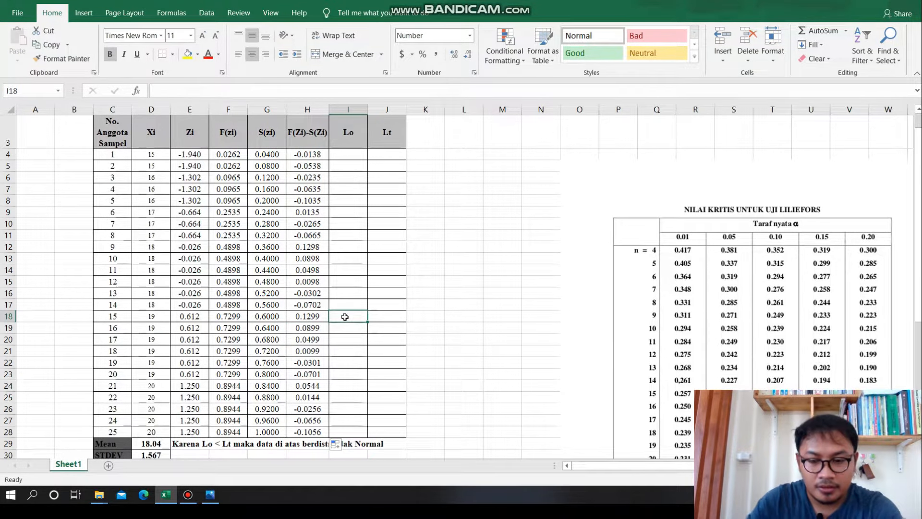
pyautogui.write('0')
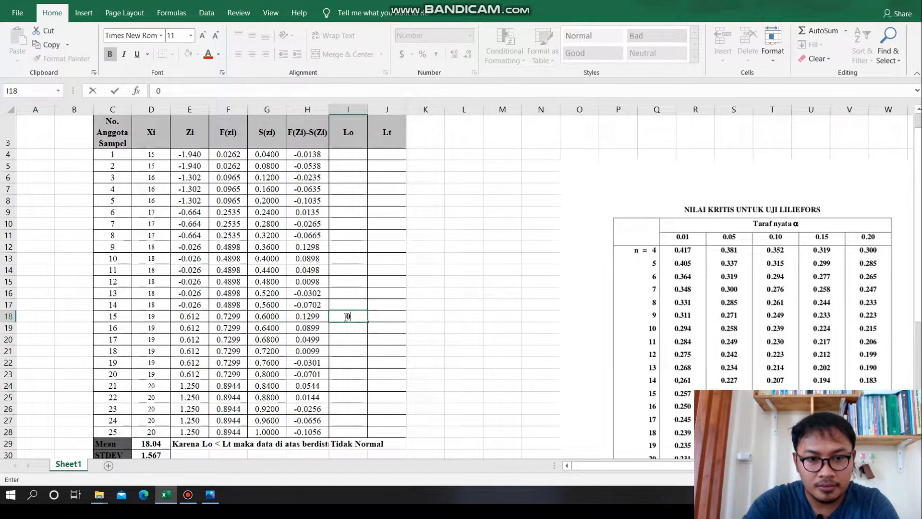
pyautogui.write('.1299')
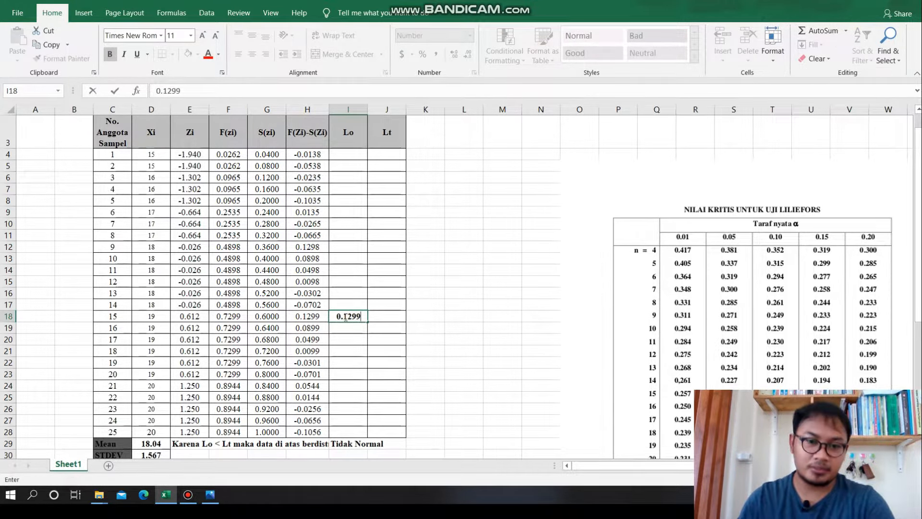
# Step: Enter the critical value 0.173 for n = 25 at the 0.05 level as Lt in J18
pyautogui.click(375, 313)
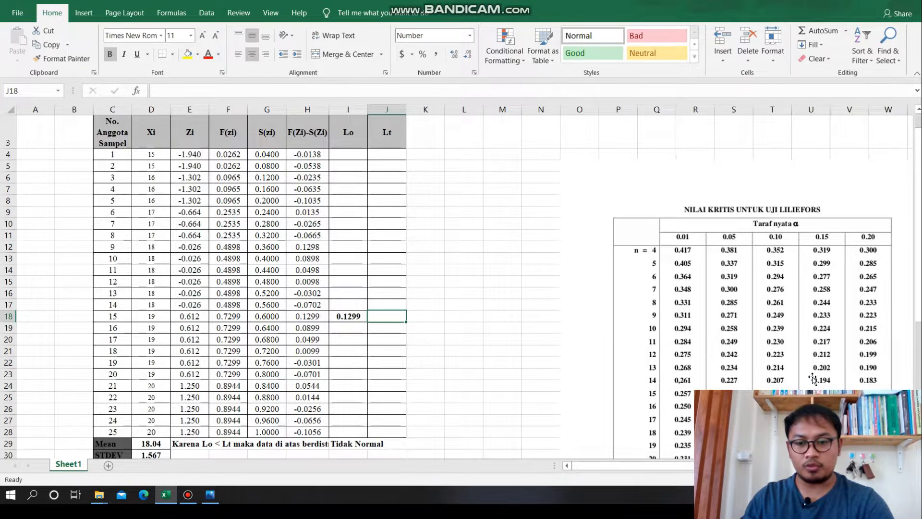
pyautogui.scroll(-1, 811, 378)
pyautogui.scroll(-1, 811, 378)
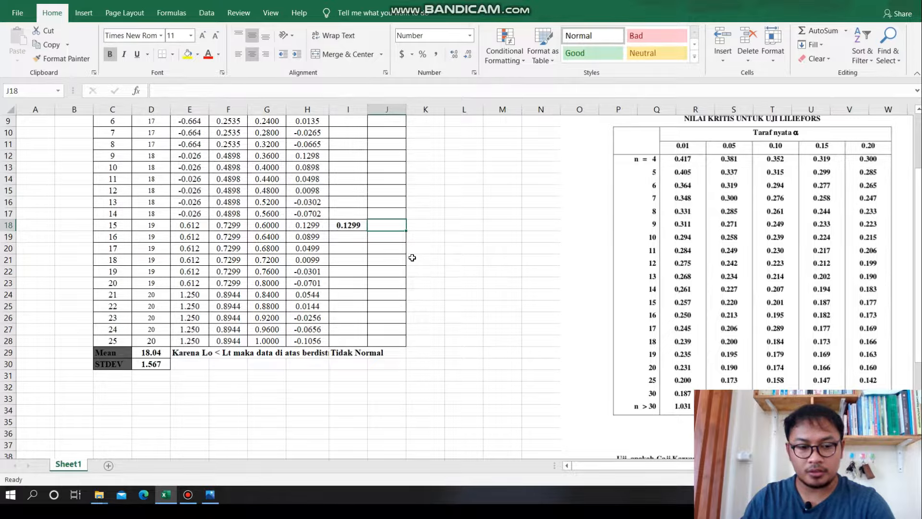
pyautogui.write('0')
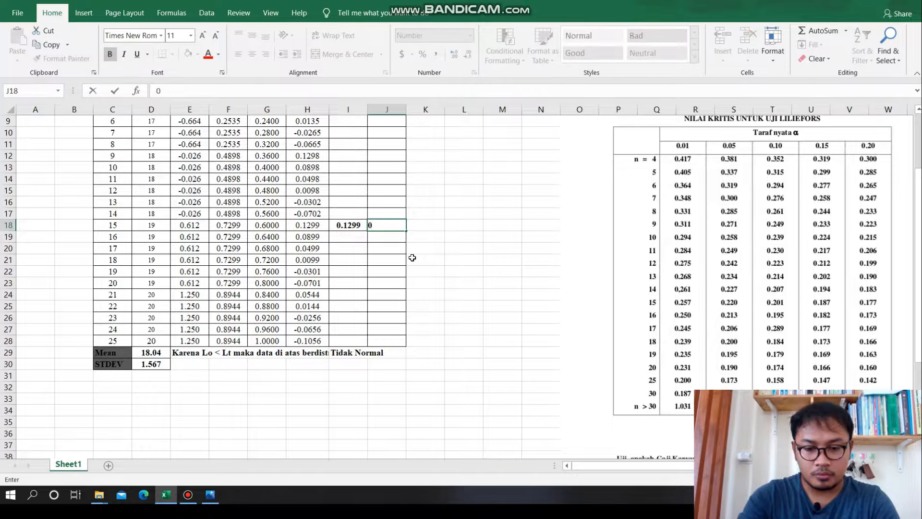
pyautogui.write('.17')
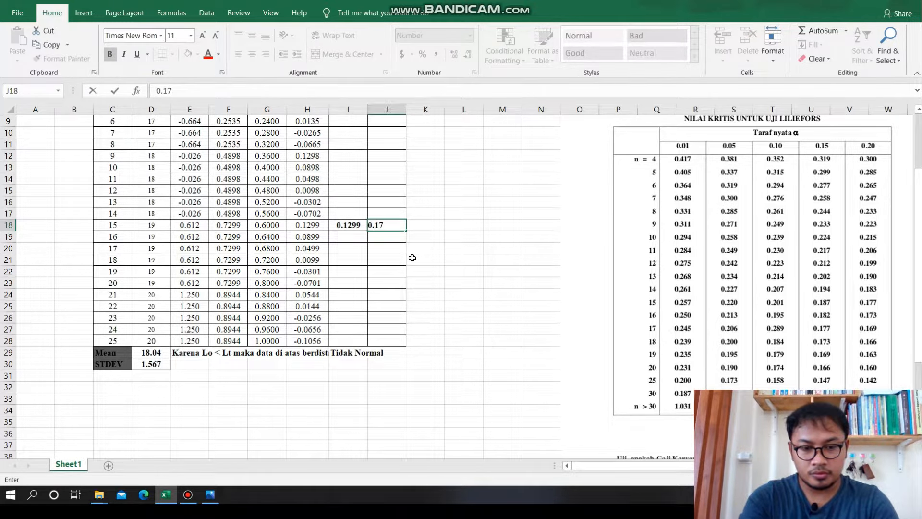
pyautogui.write('3')
pyautogui.click(510, 264)
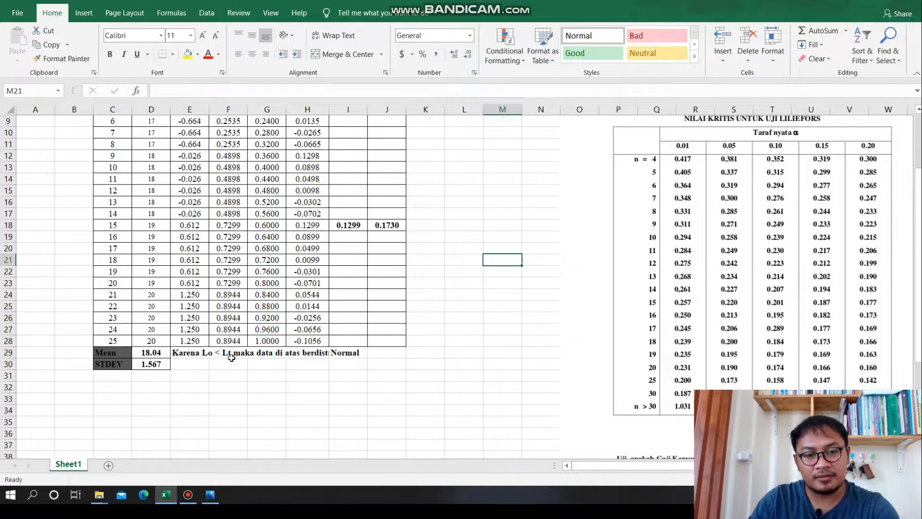
# Step: Examine the conclusion formula in I29 and review the completed Liliefors table
pyautogui.click(348, 354)
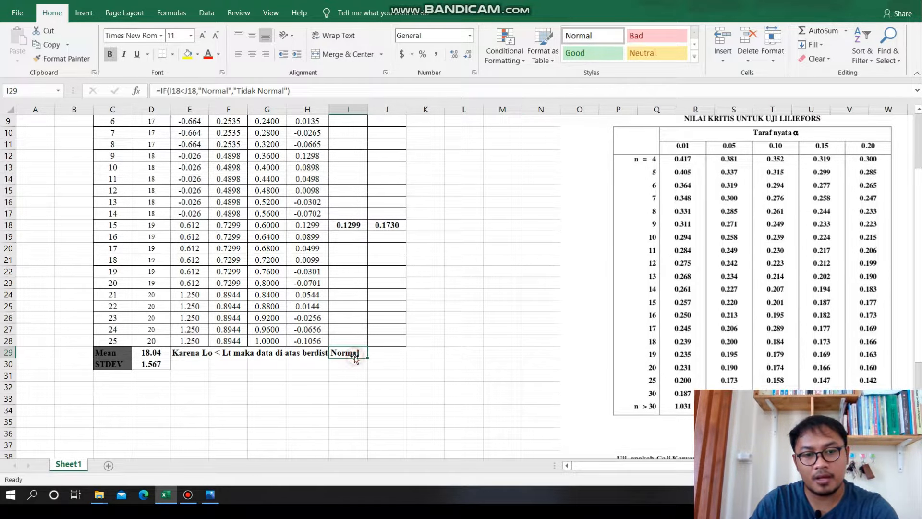
pyautogui.click(496, 330)
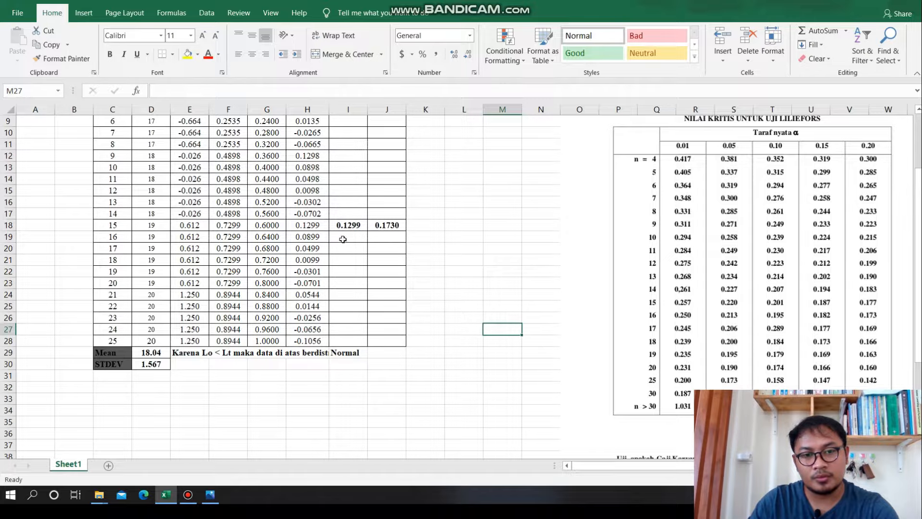
pyautogui.scroll(3, 402, 232)
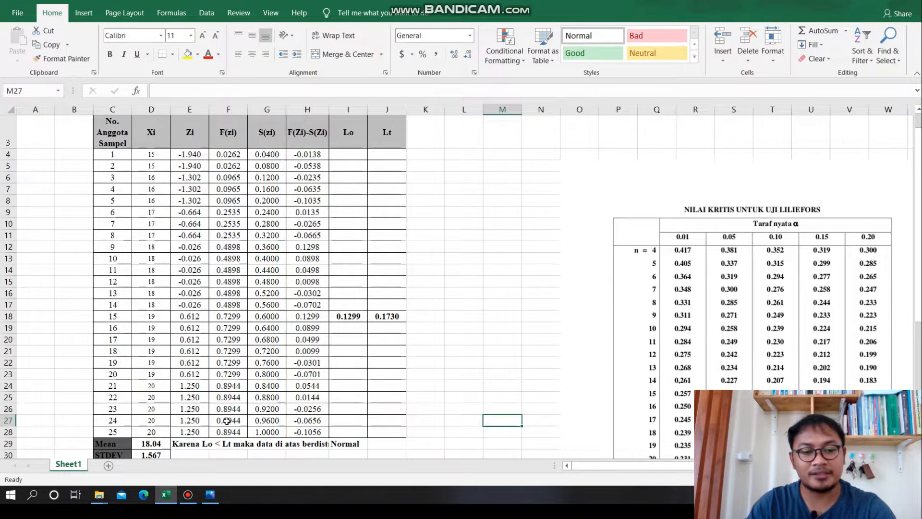
# Step: Switch to the empty SPSS Statistics Data Editor and maximize its window
pyautogui.click(188, 494)
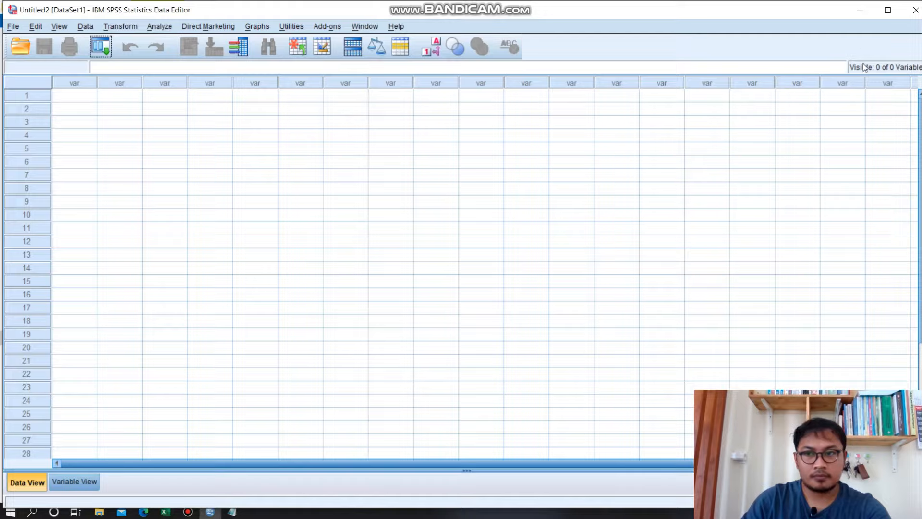
pyautogui.click(888, 9)
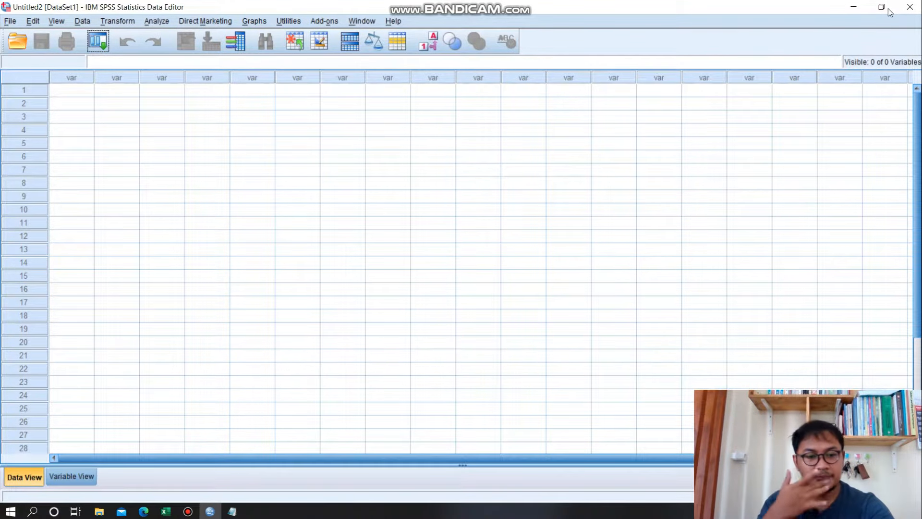